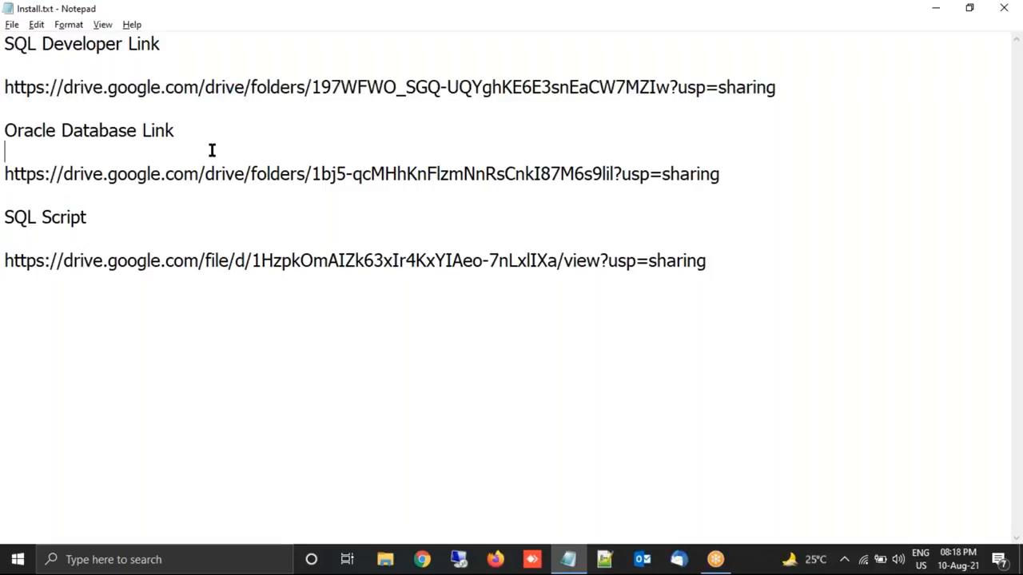
- Copy the SQL Developer link from Install.txt and load it in Chrome
key("Down")
key("Down")
key("Down")
key("Down")
key("Down")
key("Down")
key("Down")
key("Down")
key("Up")
key("Up")
key("Up")
key("Up")
key("Up")
key("Up")
key("Up")
key("shift+End")
key("ctrl+c")
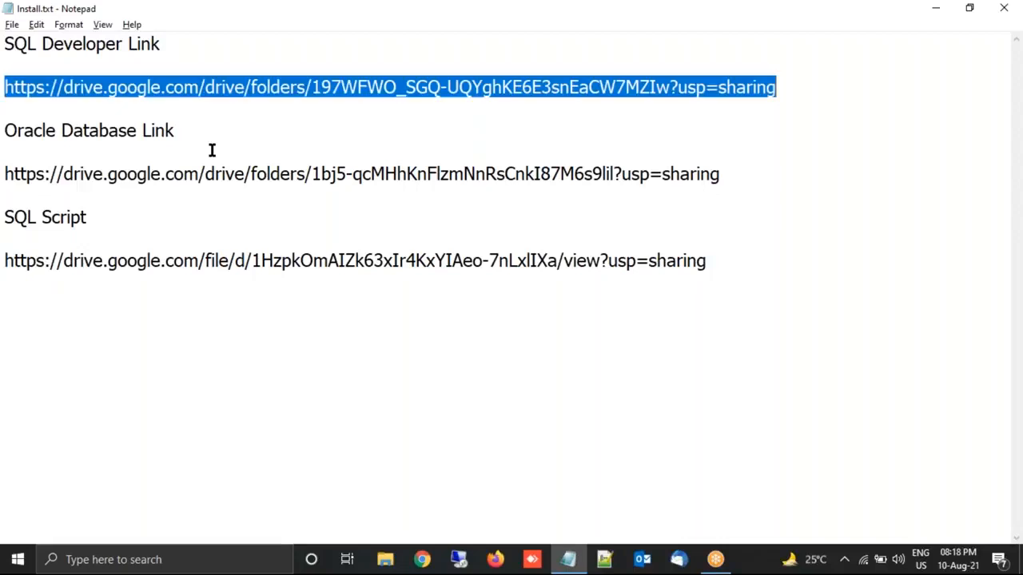
left_click(422, 559)
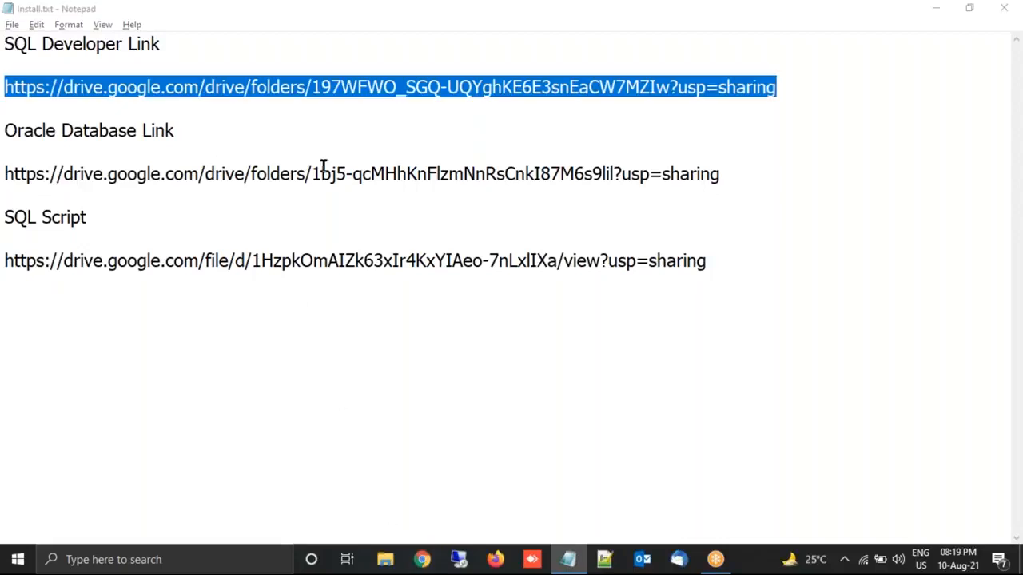
key("ctrl+v")
key("Return")
- Glance back at the install notes, then return to the loaded Drive folder
key("alt+Tab")
key("Down")
key("Down")
key("Down")
key("Up")
key("Up")
key("Up")
key("alt+Tab")
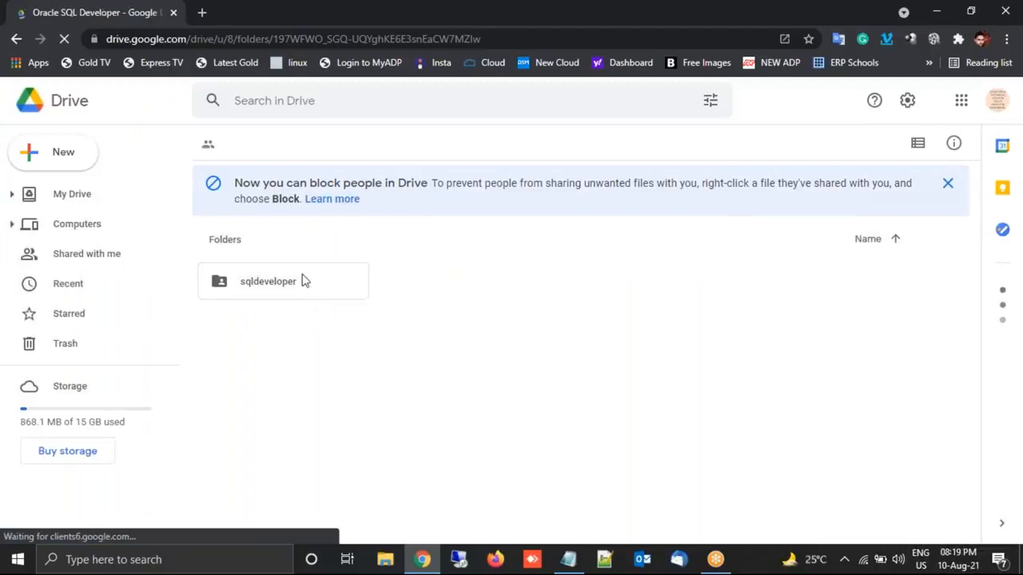
- Select the sqldeveloper folder in Google Drive, then bring up File Explorer
left_click(303, 279)
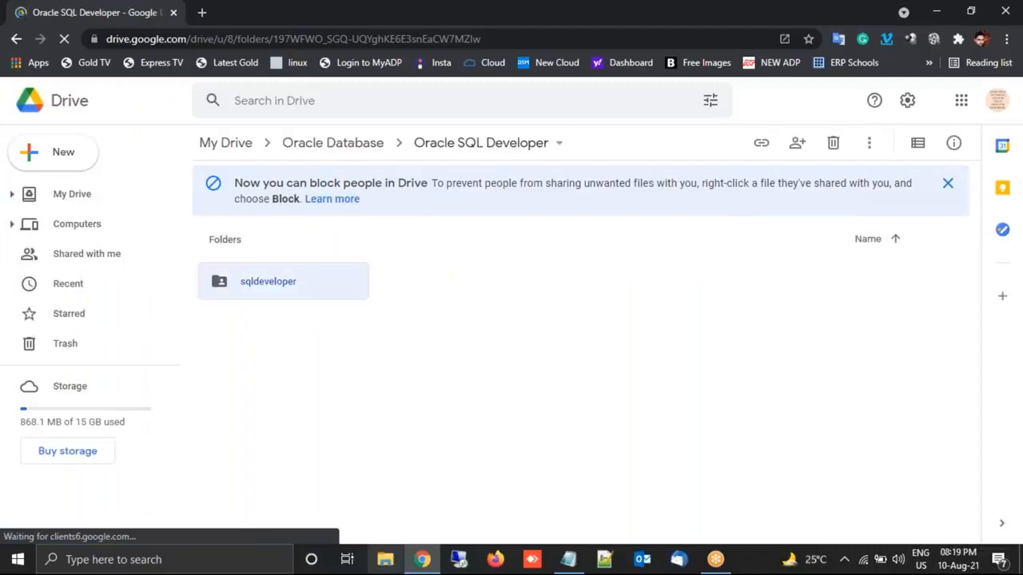
left_click(386, 560)
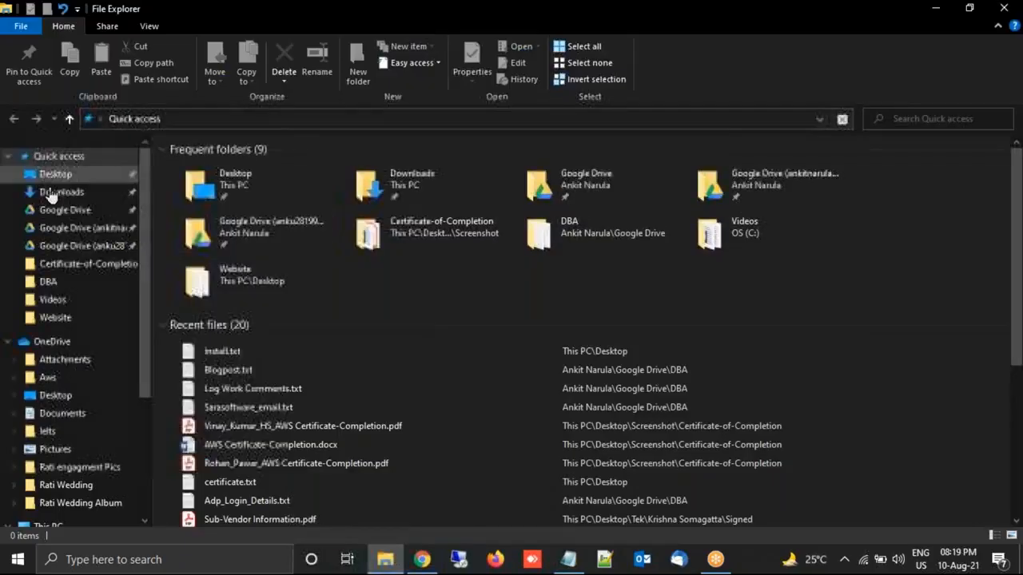
- Copy the Oracle SQL Developer folder from Downloads into the C: drive
left_click(51, 192)
left_click(245, 209)
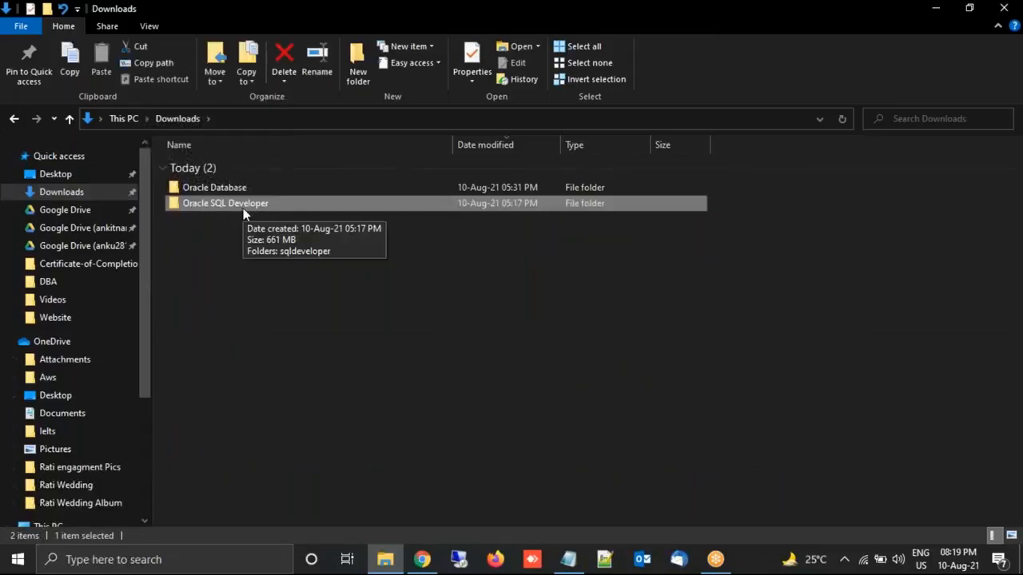
key("ctrl+c")
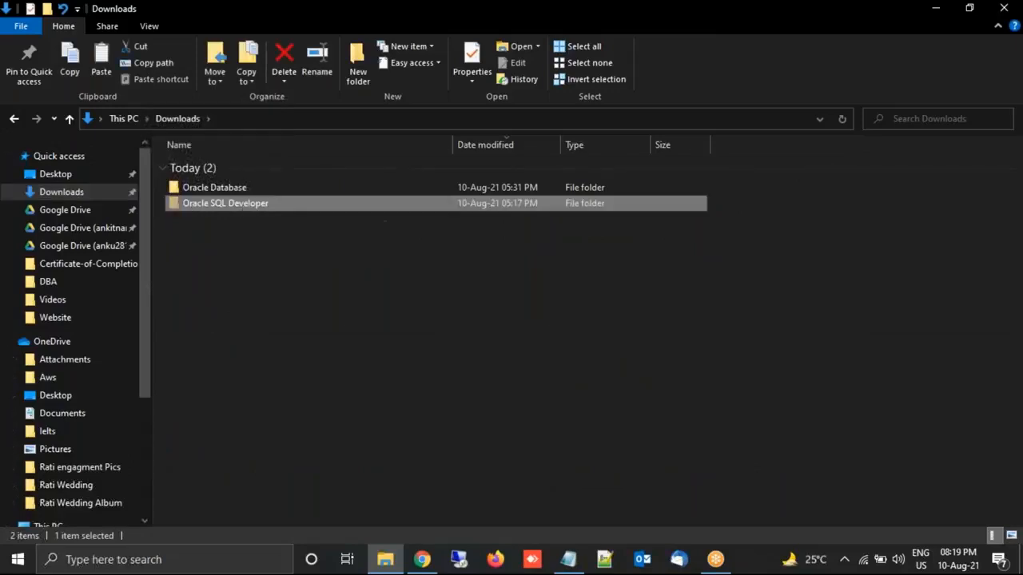
left_click_drag(146, 358, 168, 479)
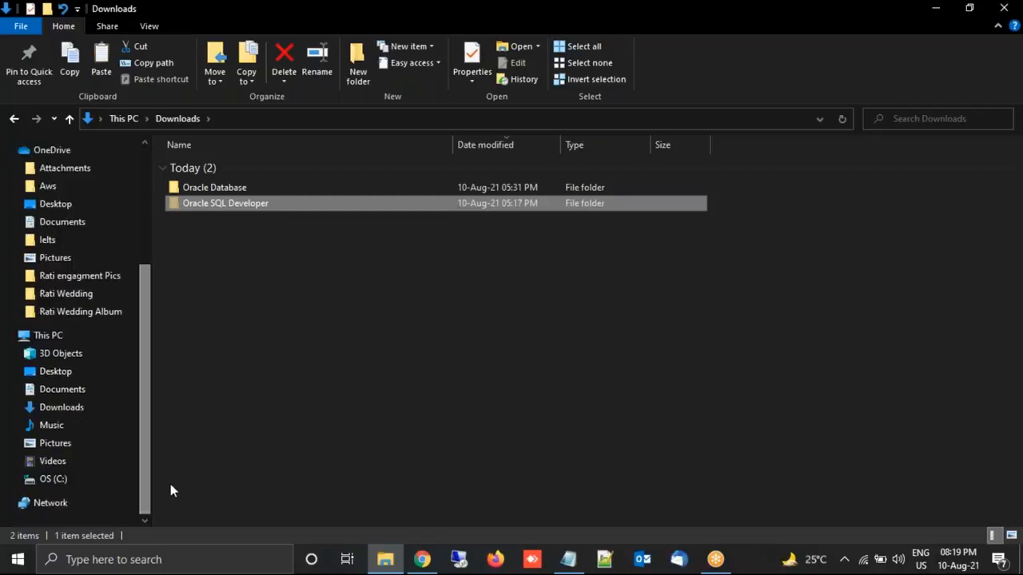
left_click(54, 481)
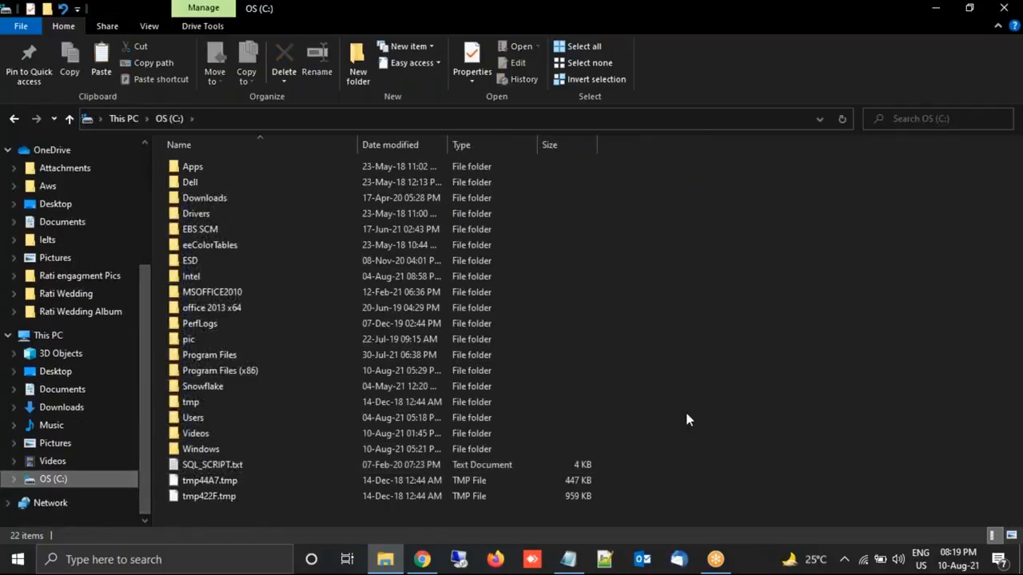
key("ctrl+v")
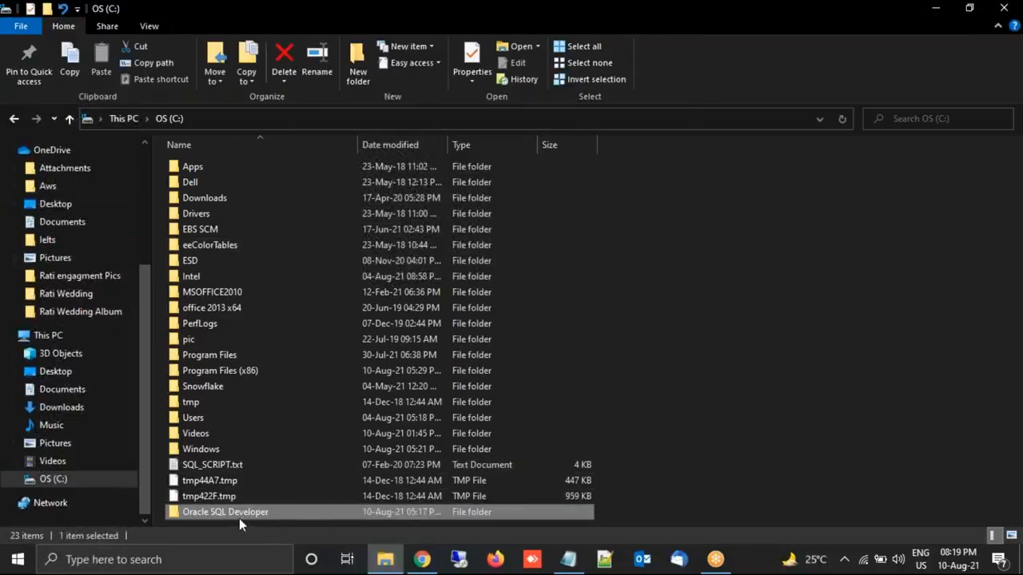
- Create a desktop shortcut to C:\Oracle SQL Developer\sqldeveloper\sqldeveloper.exe
double_click(228, 514)
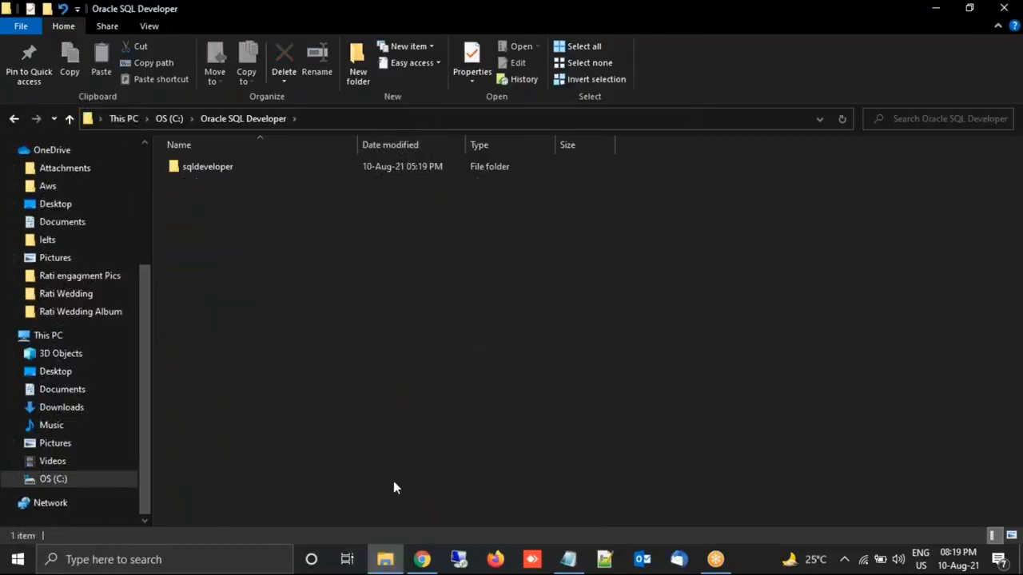
double_click(192, 169)
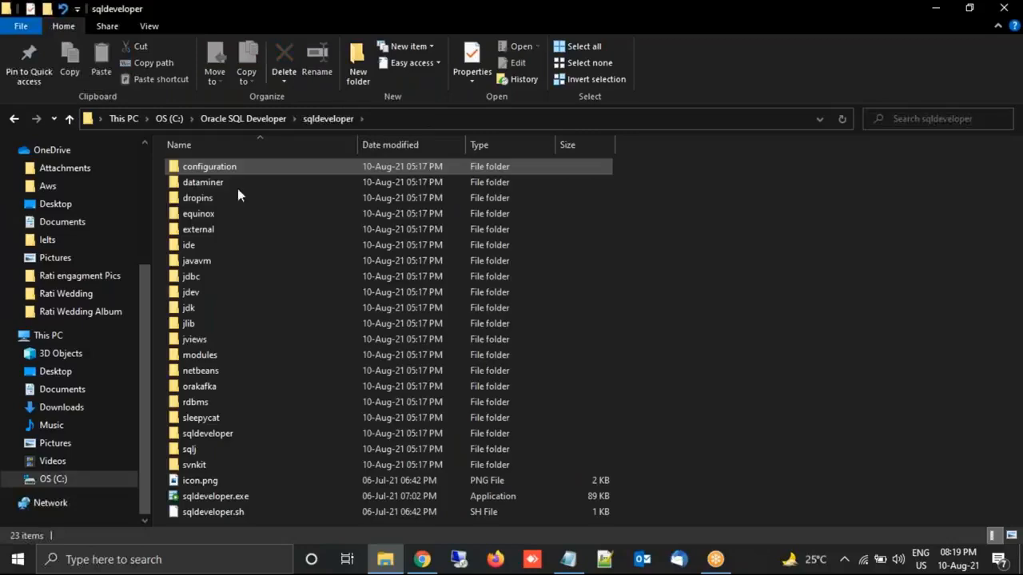
left_click(228, 500)
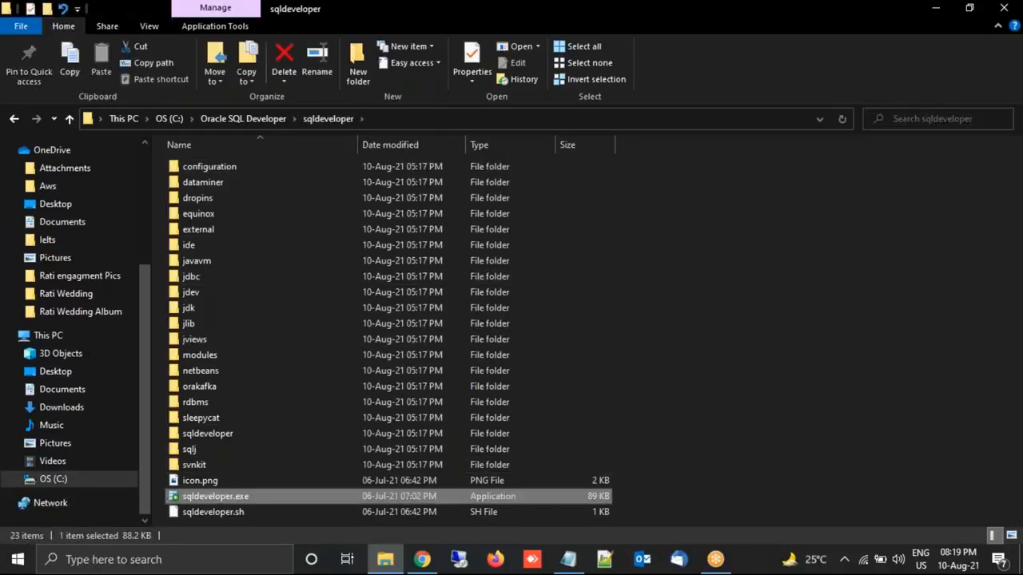
right_click(227, 499)
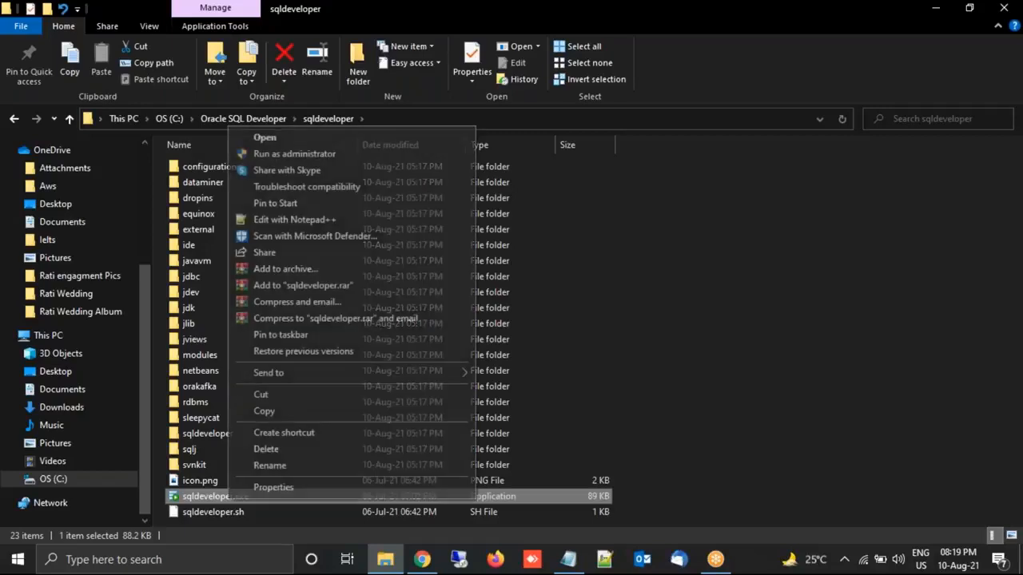
mouse_move(359, 378)
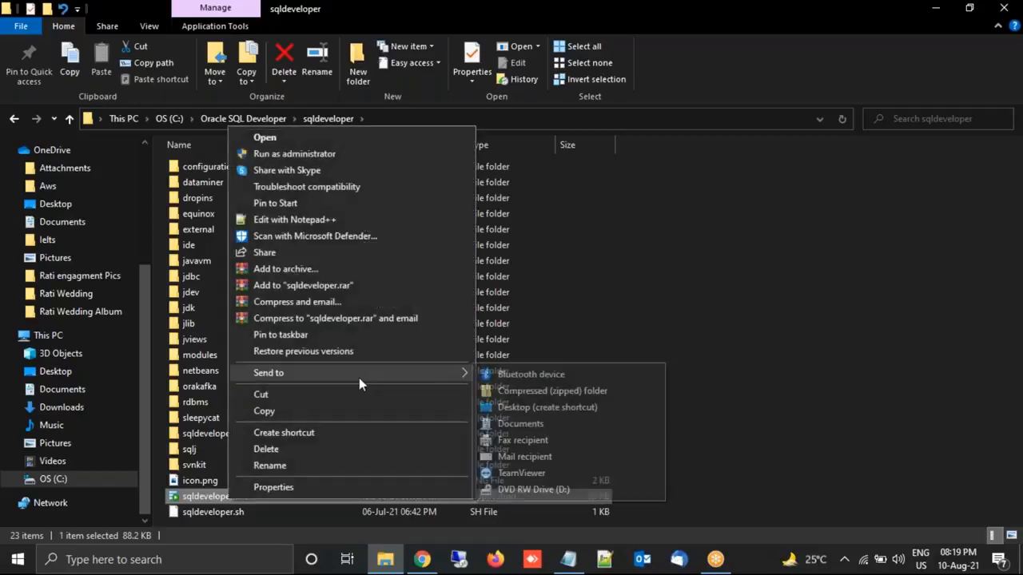
left_click(569, 409)
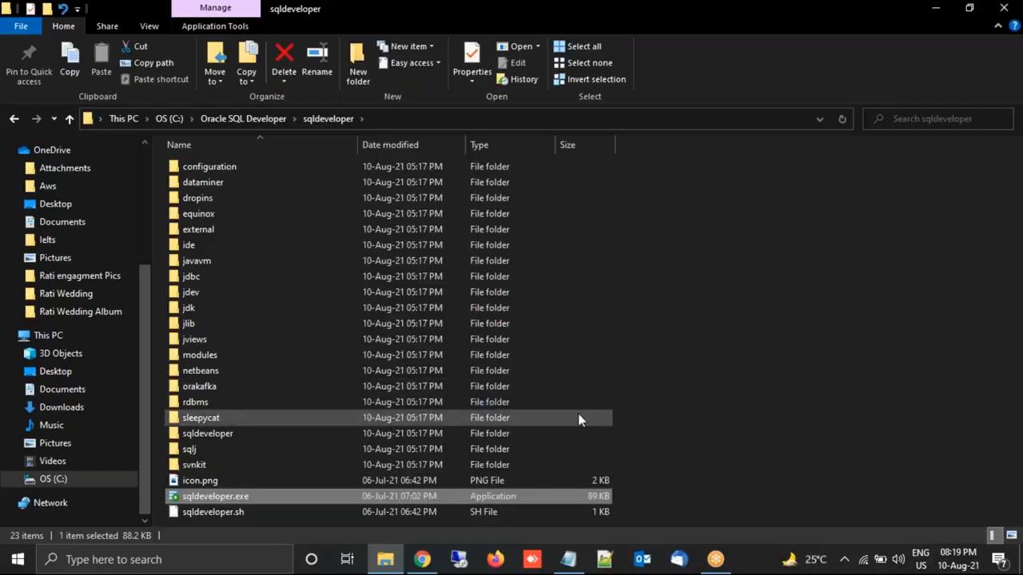
key("super+d")
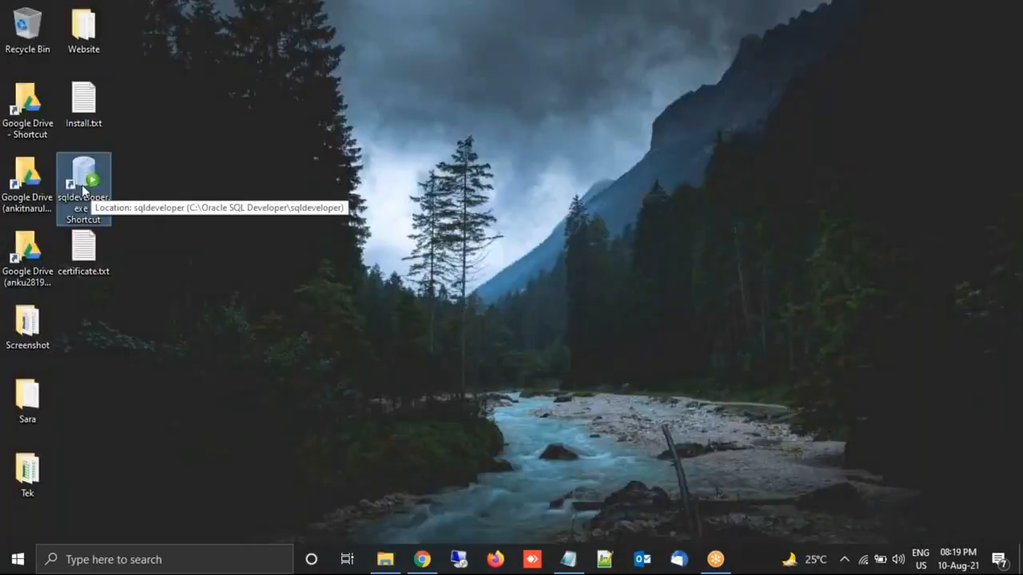
- Copy the Oracle Database link line from Install.txt and go back to Chrome
left_click(568, 560)
left_click(259, 237)
key("Up")
key("Up")
key("Up")
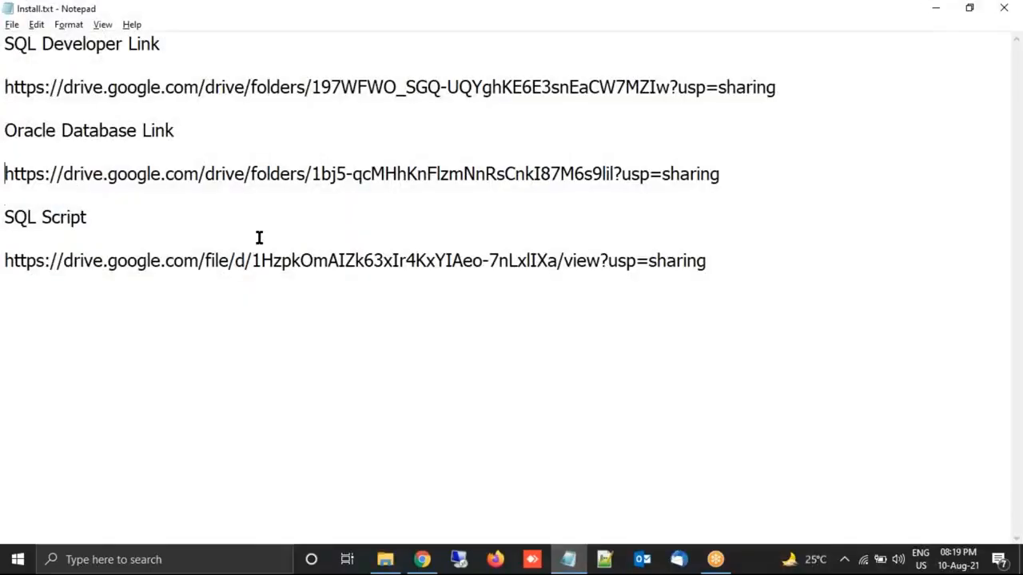
key("Up")
key("Up")
key("shift+Down")
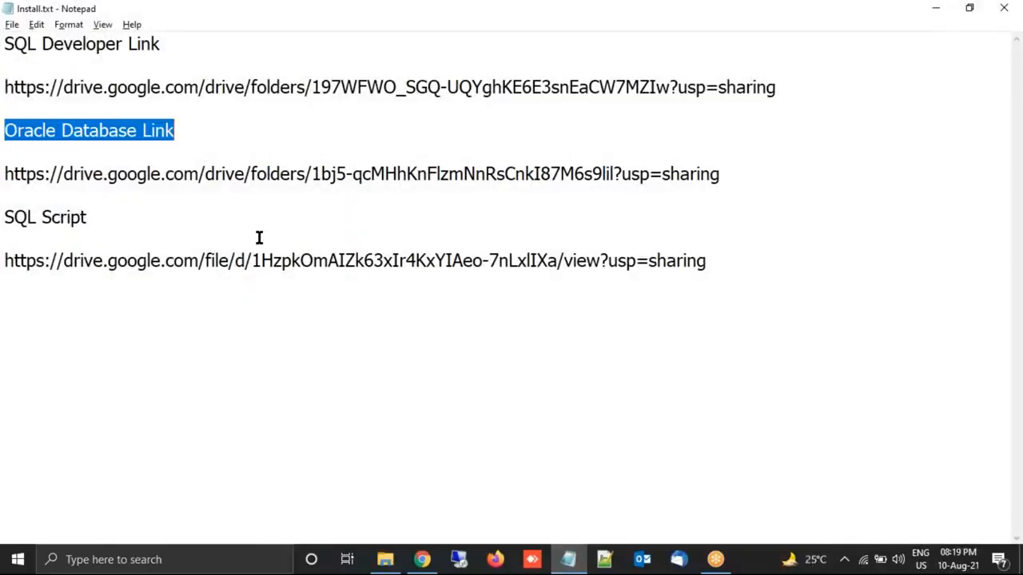
key("Right")
key("Down")
key("shift+End")
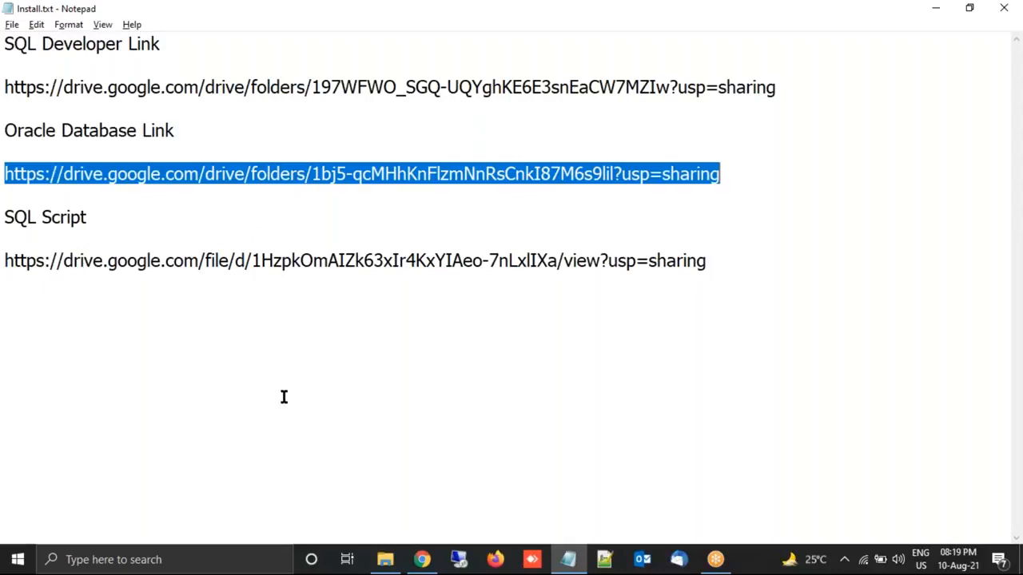
left_click(432, 564)
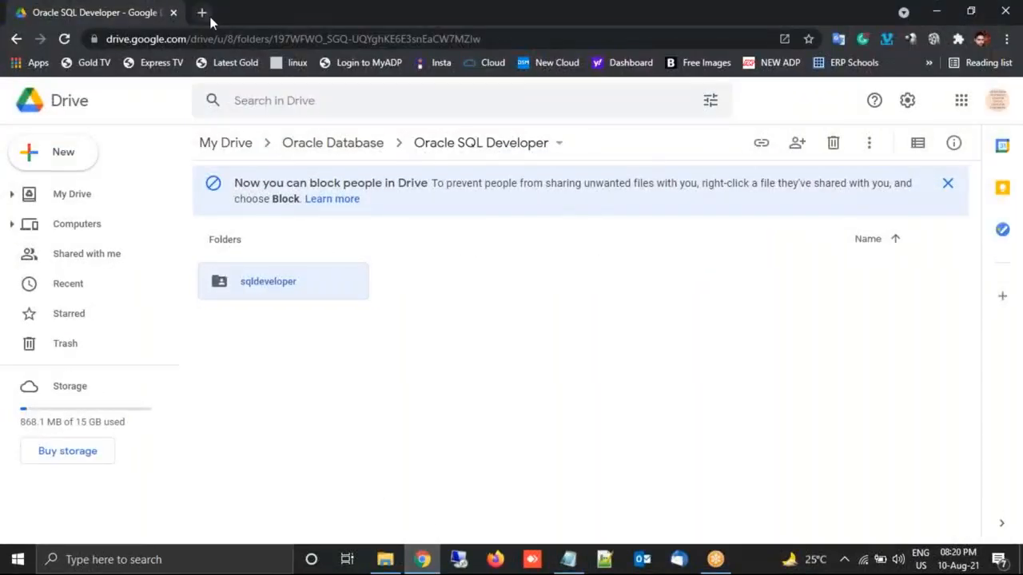
- Load the copied Oracle Database Drive link in a new browser tab
left_click(202, 12)
key("ctrl+v")
key("Return")
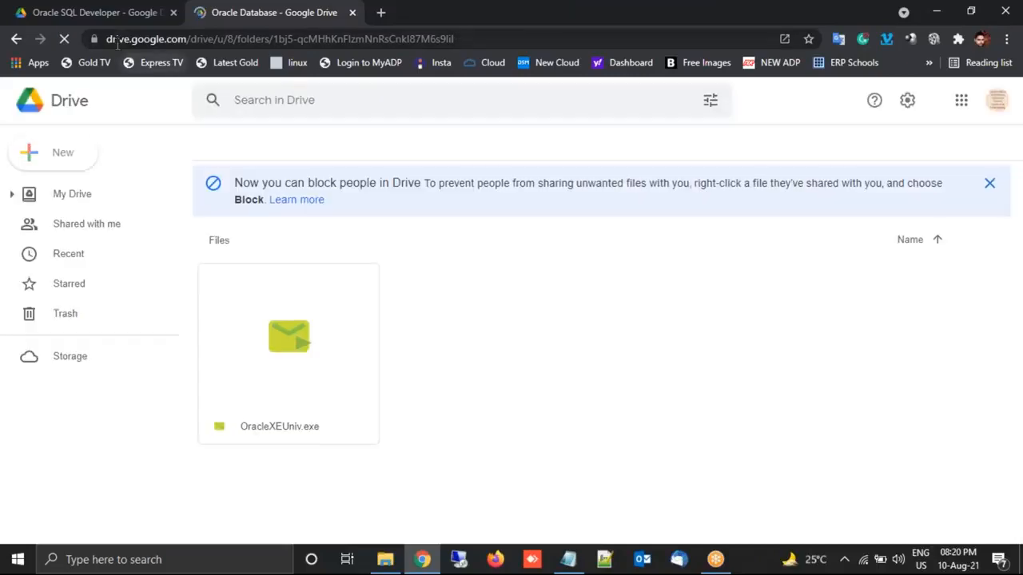
left_click(217, 31)
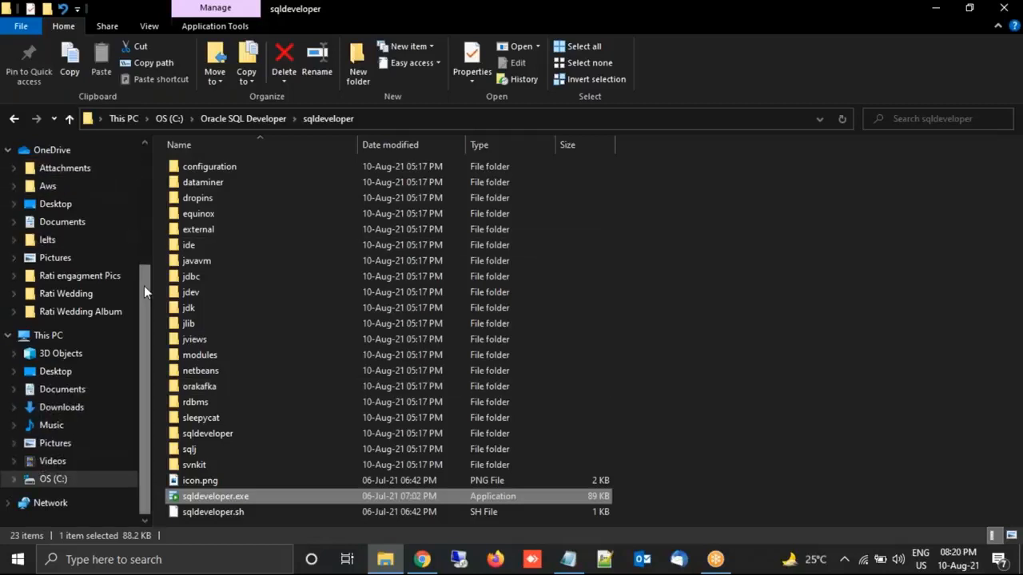
- Go to Downloads\Oracle Database and run the OracleXEUniv.exe installer
left_click_drag(144, 285, 154, 150)
left_click(59, 194)
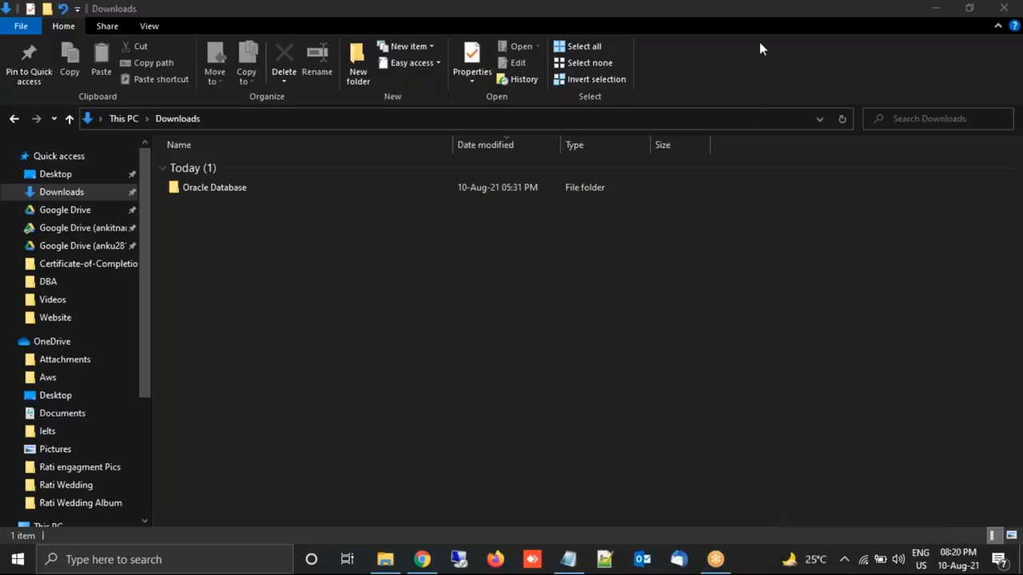
double_click(198, 199)
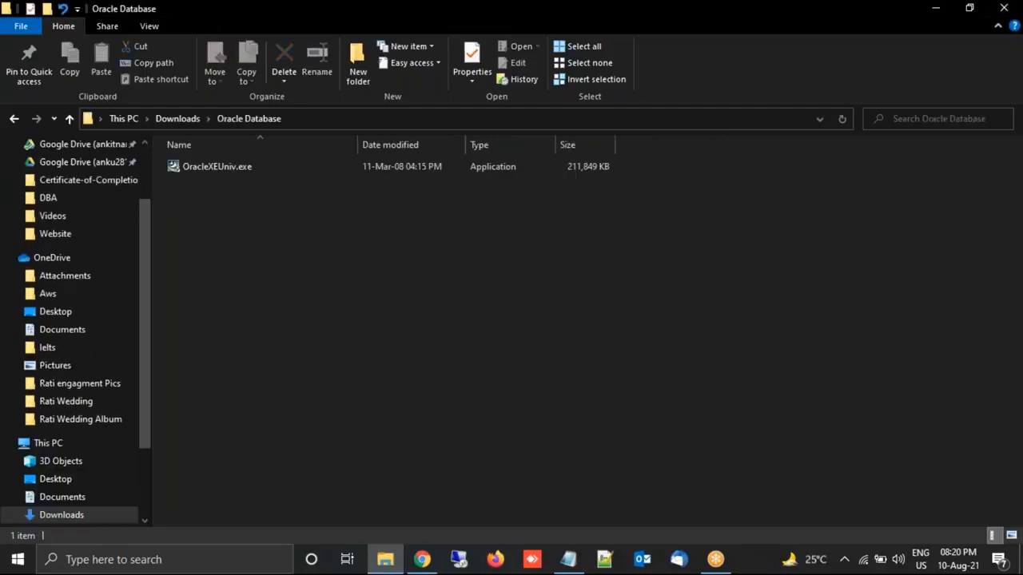
left_click(193, 167)
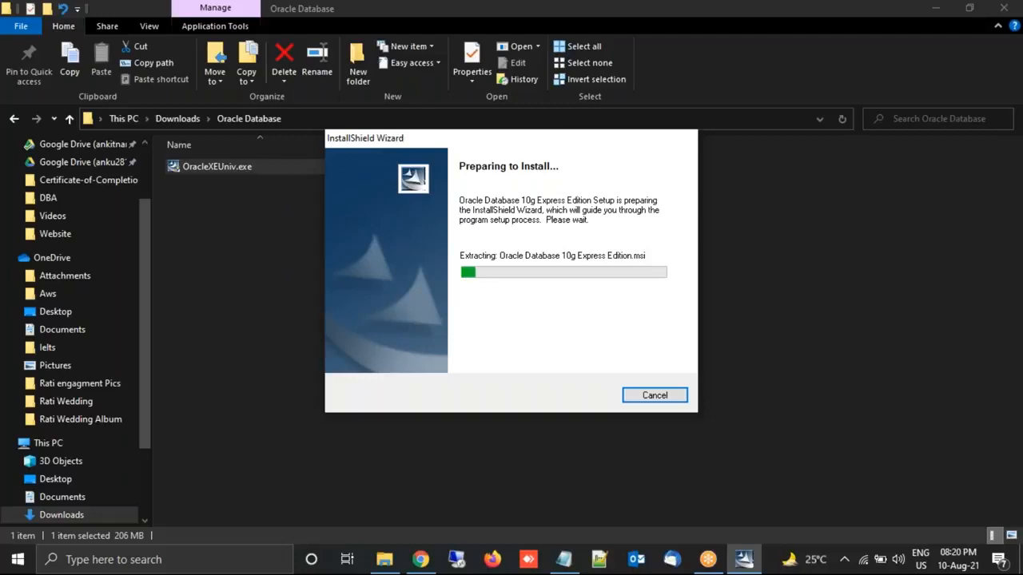
- Let the Oracle XE installer finish extracting, then switch to the Google Drive window
left_click(996, 326)
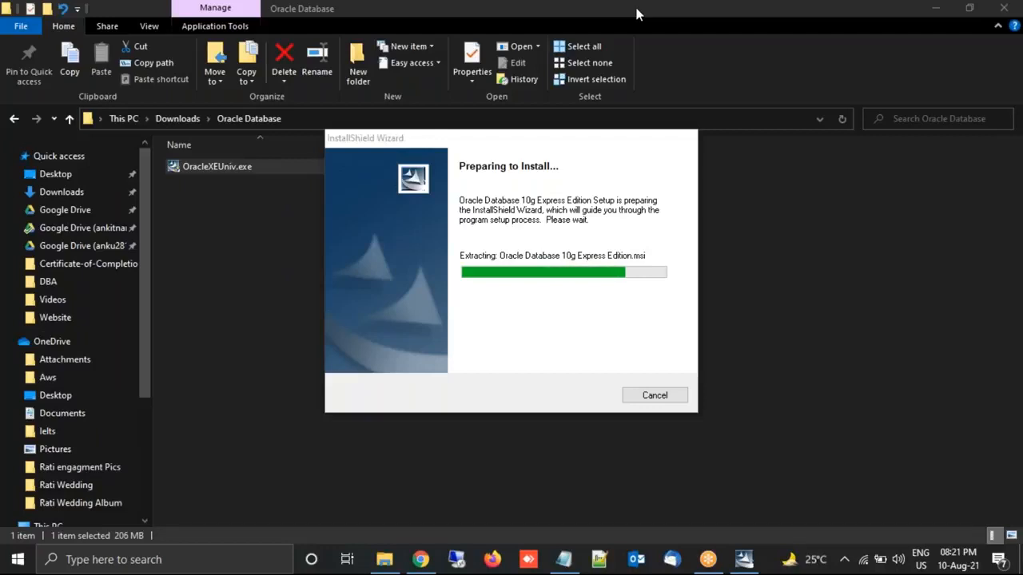
key("alt+Tab")
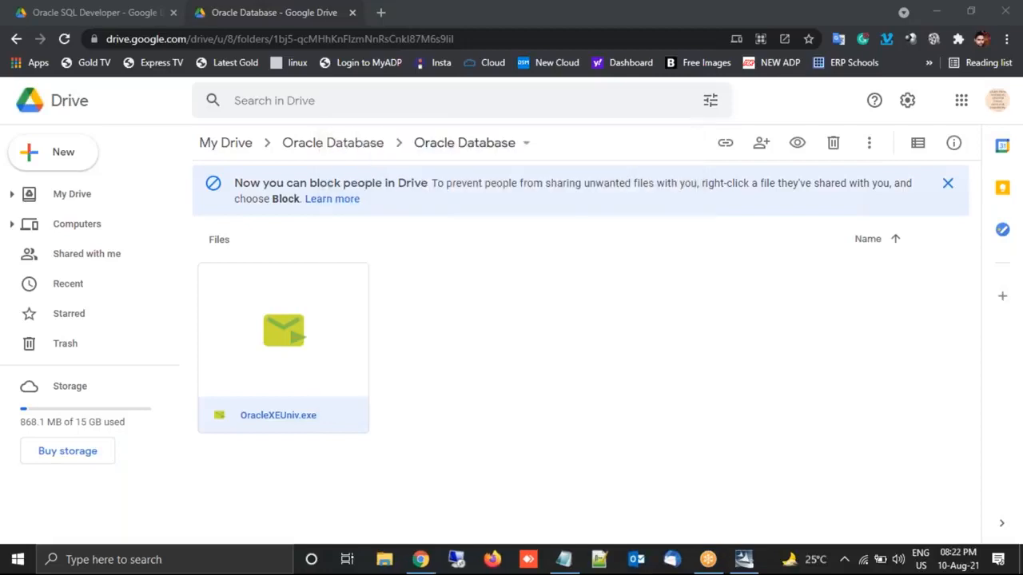
- Accept the Oracle XE license and keep the default C:\oraclexe\ destination
left_click(805, 413)
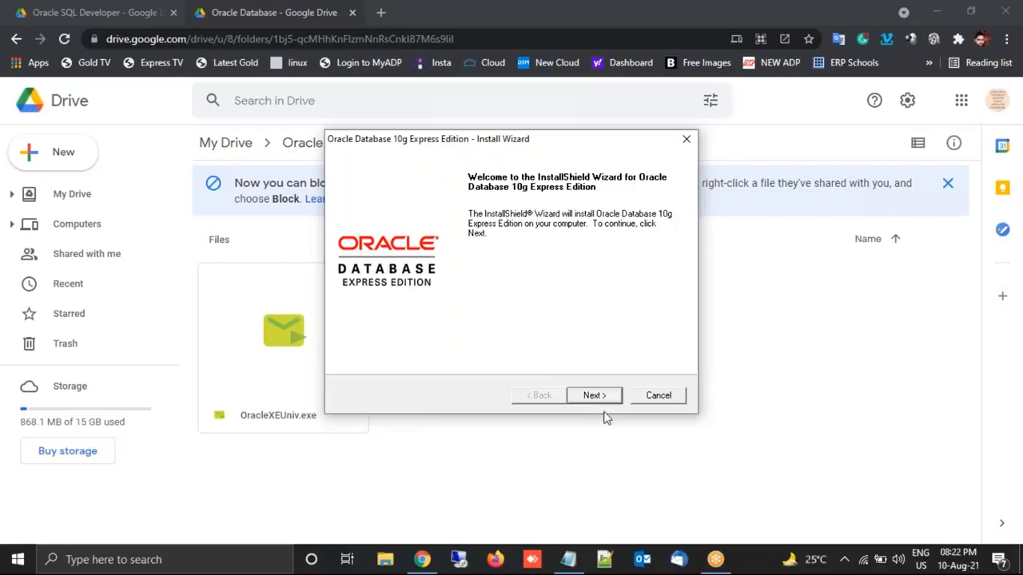
left_click(599, 397)
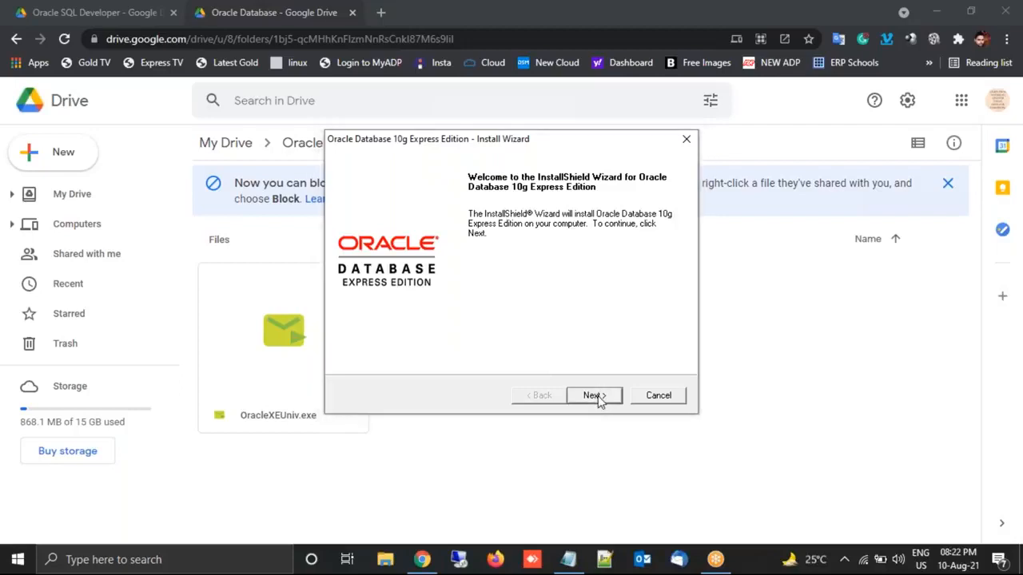
left_click(403, 339)
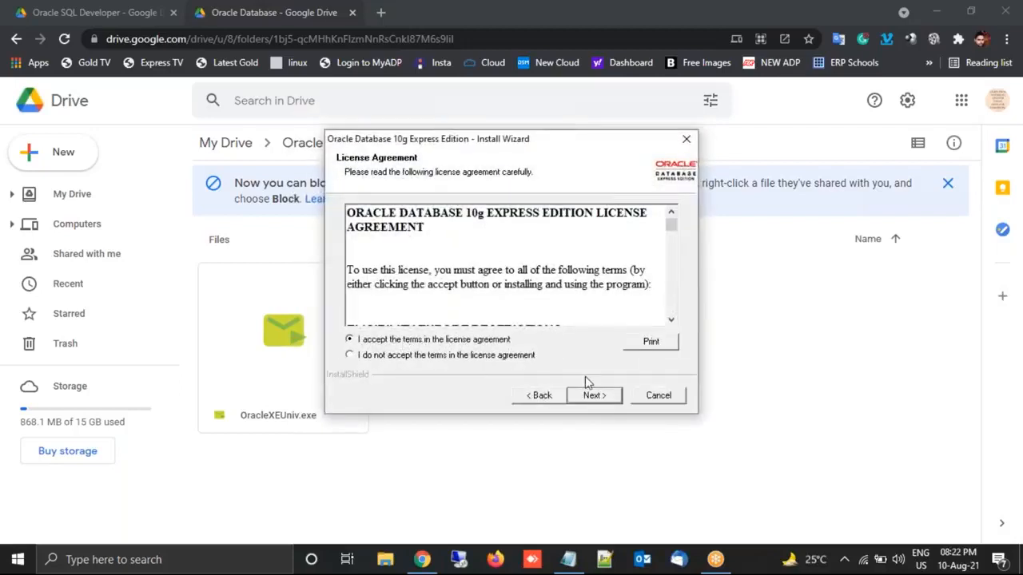
left_click(588, 397)
left_click(594, 398)
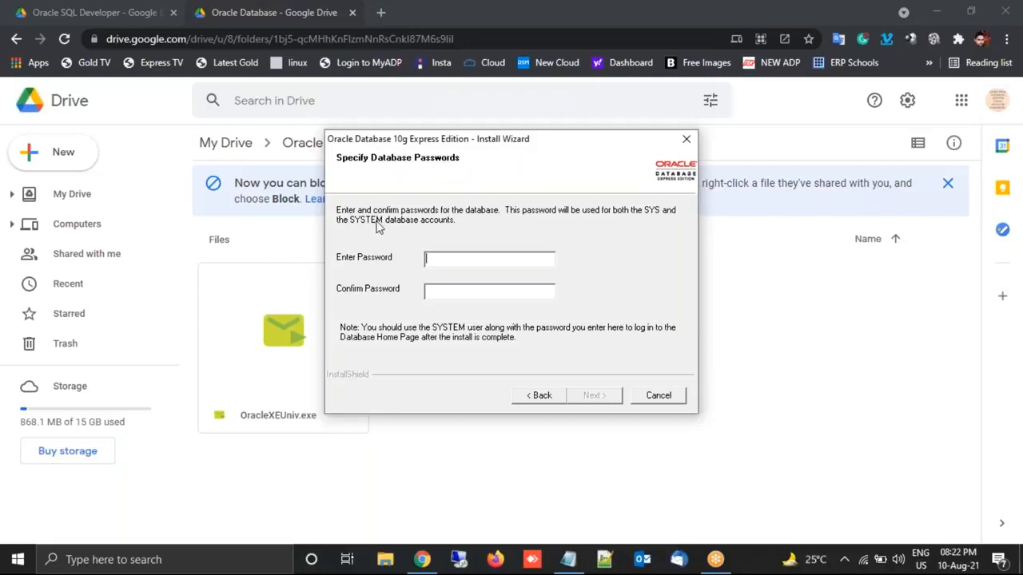
- Enter and confirm the SYS/SYSTEM password, then start the installation
type("oracle")
key("Tab")
type("oracle")
left_click(595, 404)
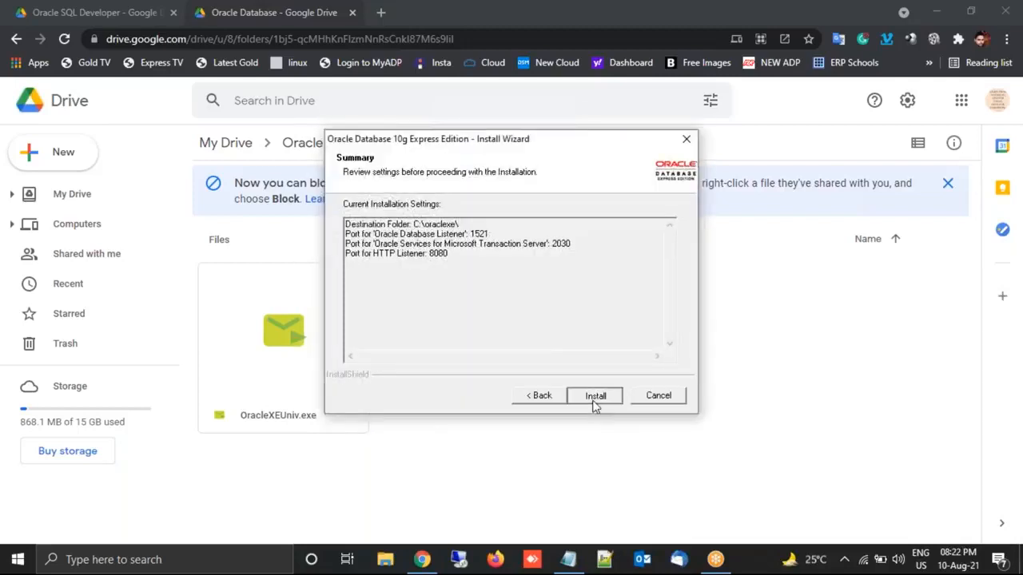
left_click(596, 396)
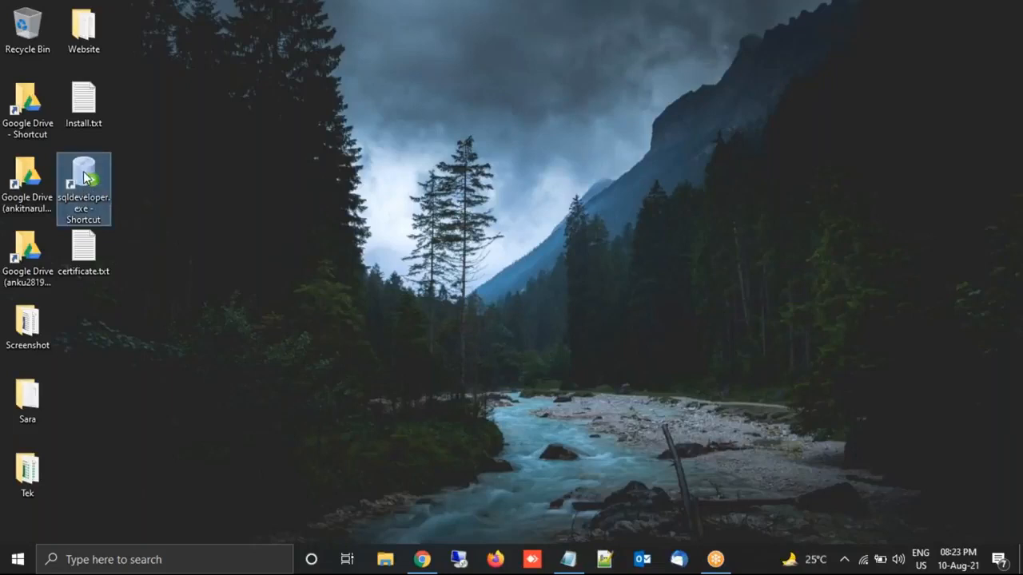
- Launch SQL Developer from its desktop shortcut and dismiss the usage tracking prompt
key("Return")
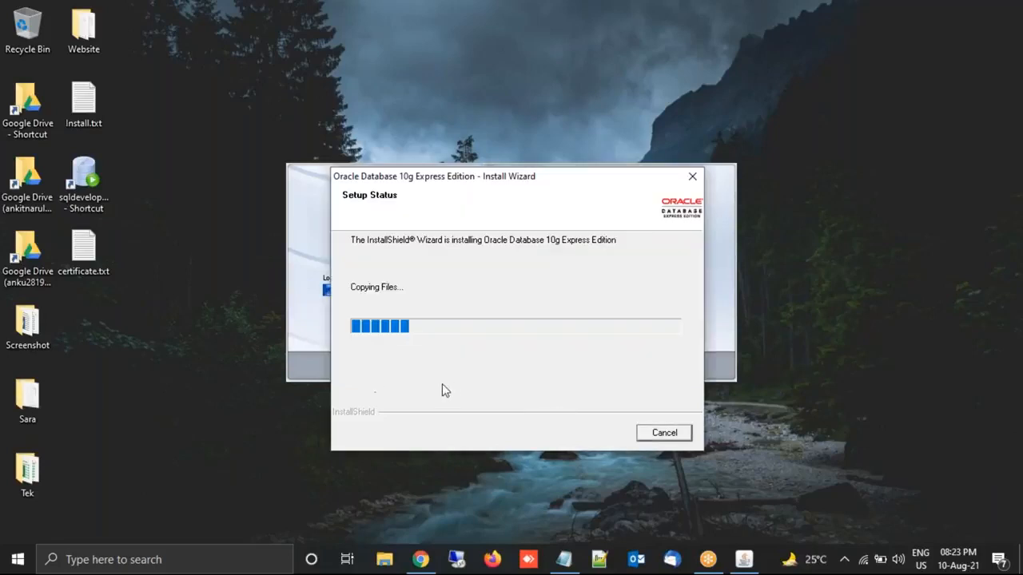
left_click(308, 254)
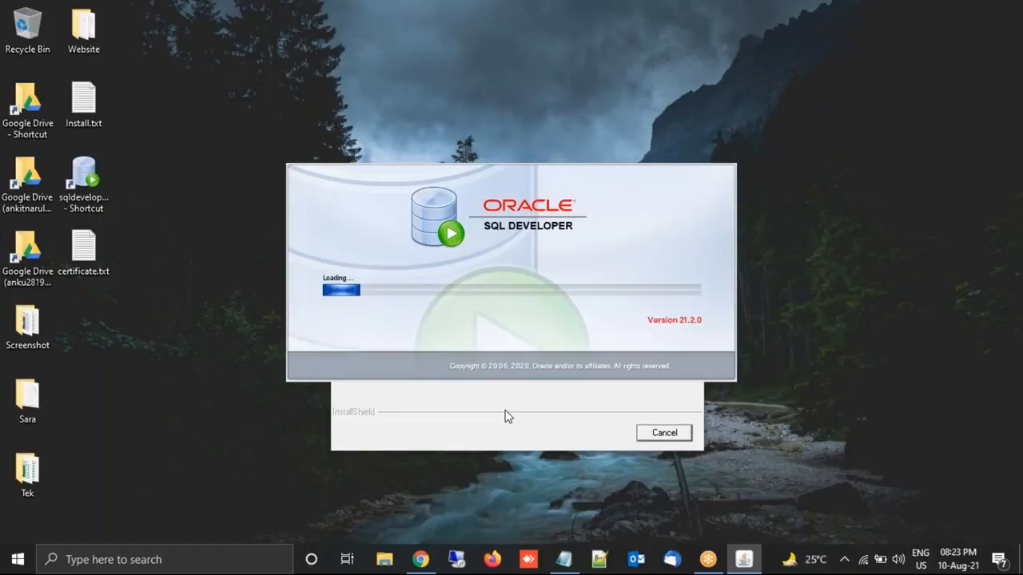
left_click(505, 416)
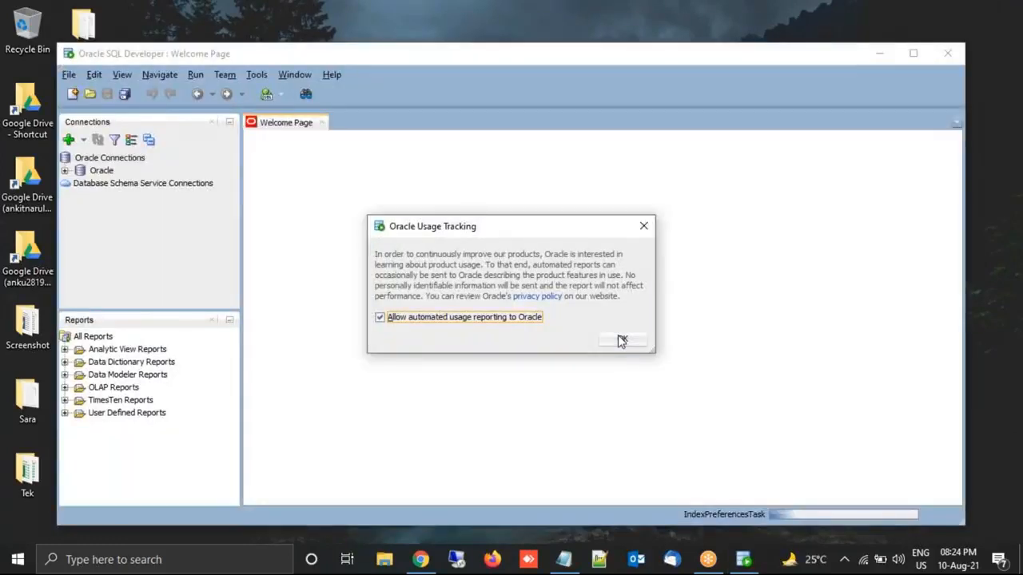
left_click(622, 340)
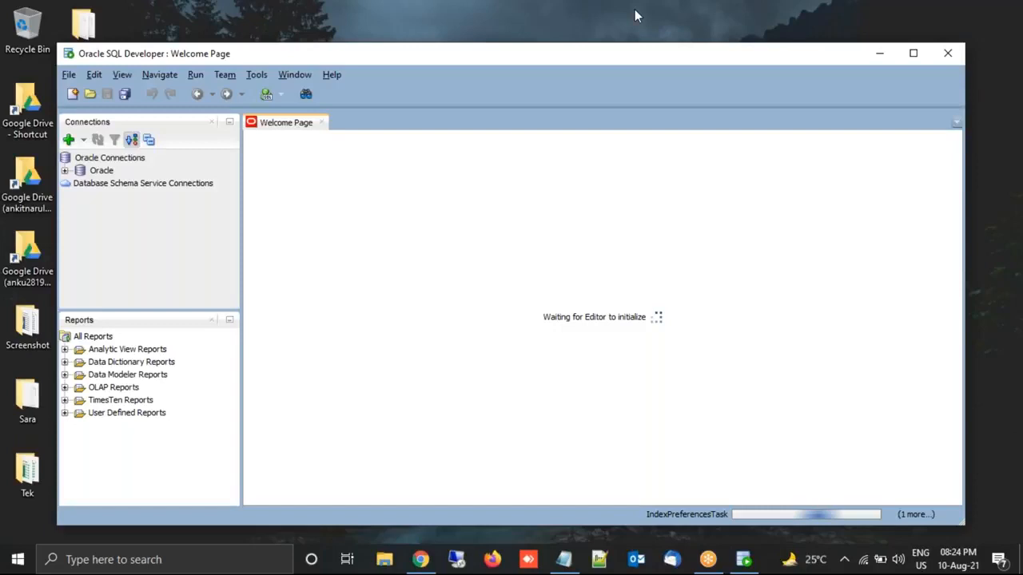
key("alt+Tab")
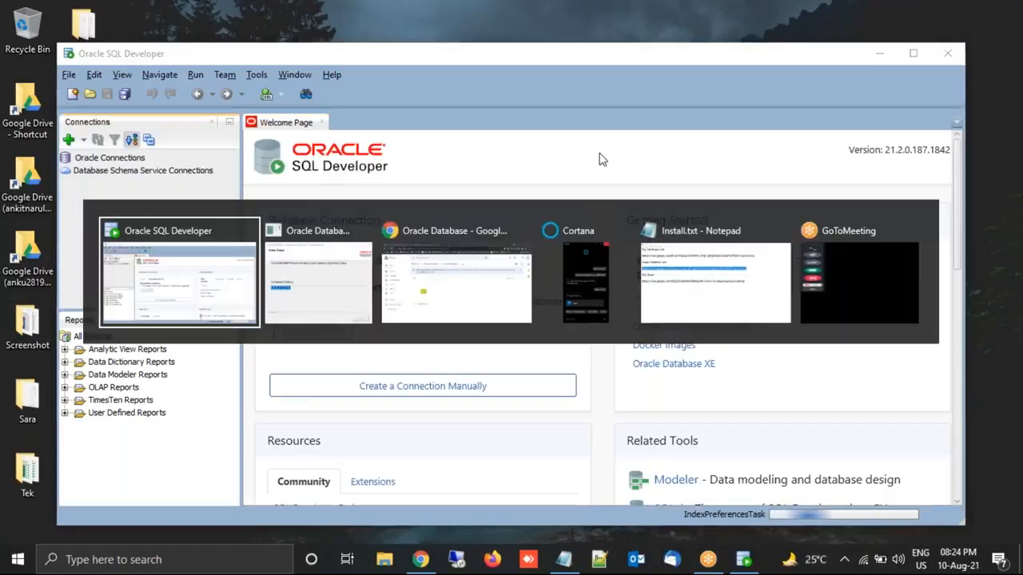
- Check the XE wizard's Configuring Database progress, then return to SQL Developer
key("alt+Tab")
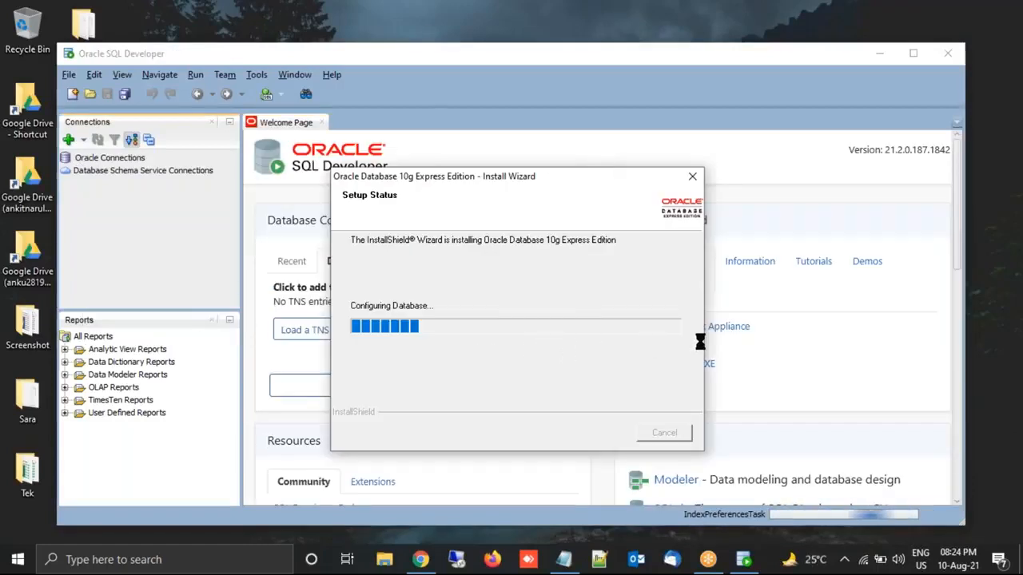
left_click(1001, 336)
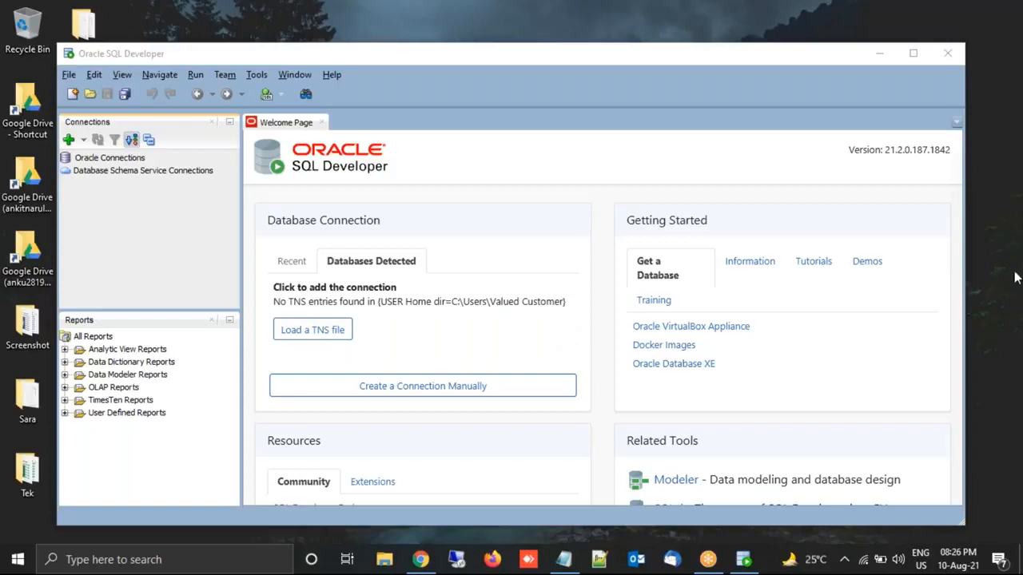
- Close the finished XE installer without launching the Database homepage, then bring SQL Developer back
left_click(743, 559)
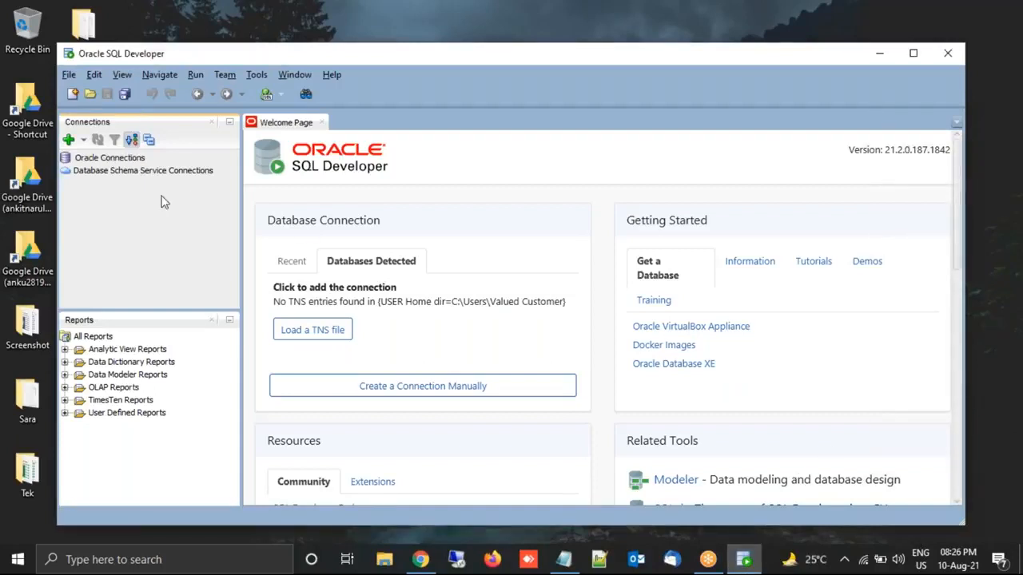
left_click(867, 52)
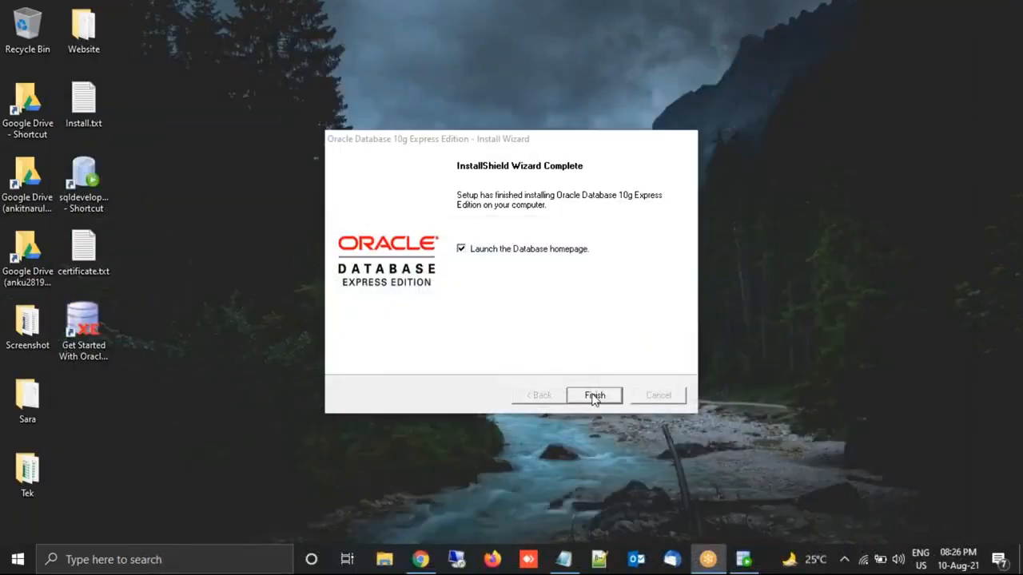
left_click(526, 256)
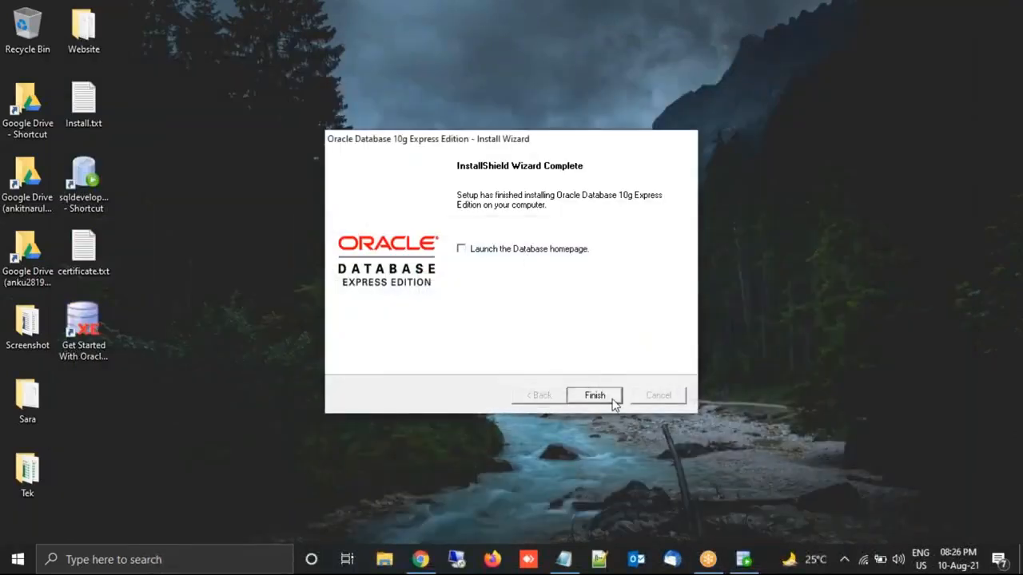
left_click(611, 400)
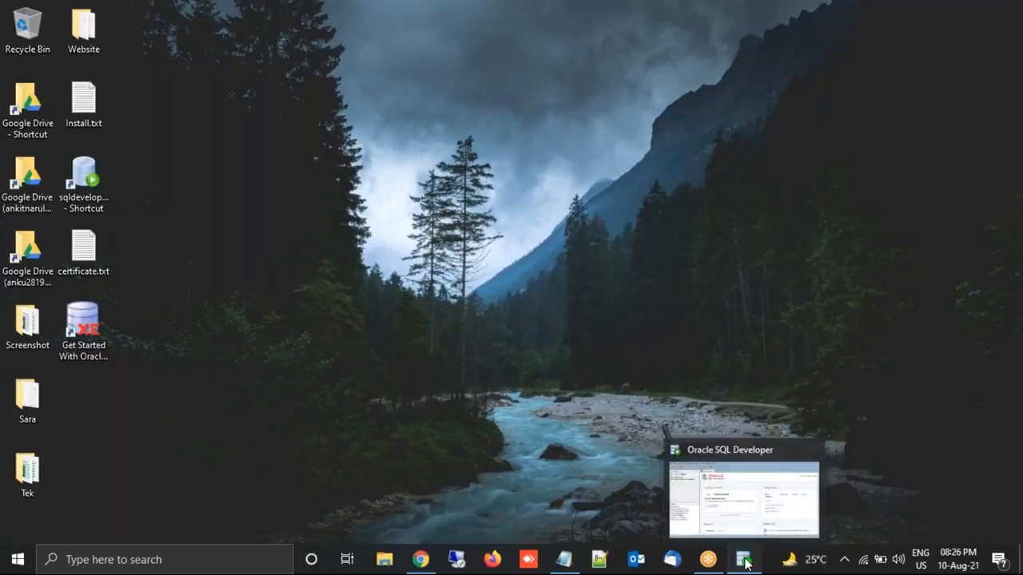
left_click(743, 562)
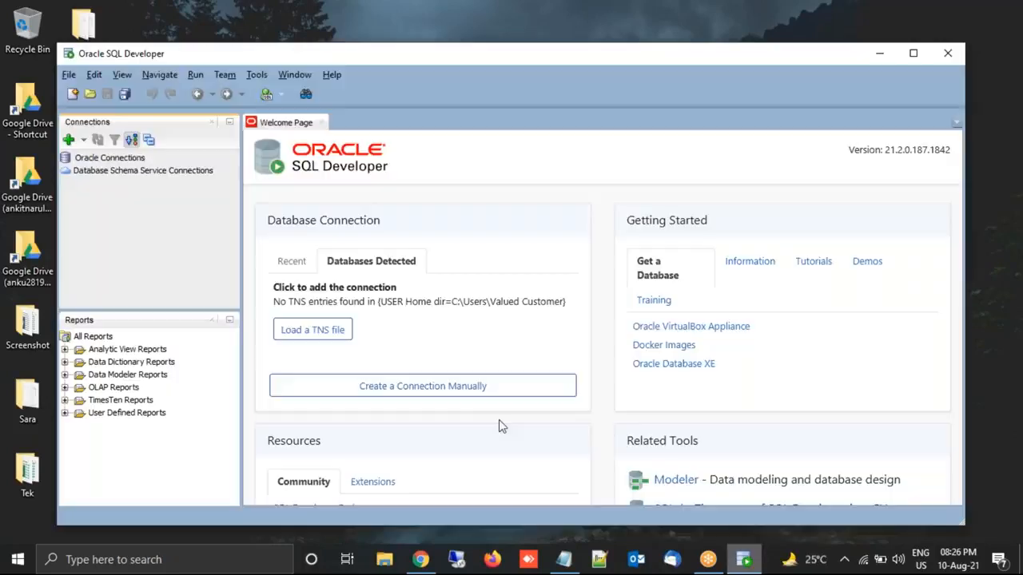
- Create a new connection named 'OracleSYS' and test the SYSTEM login to localhost xe
left_click(68, 140)
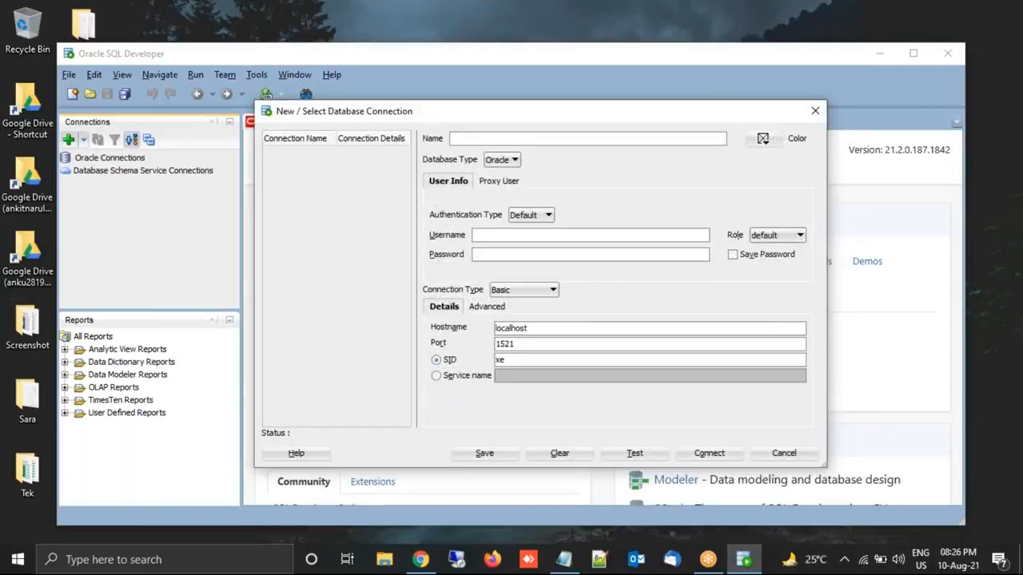
type("Orc")
key("BackSpace")
type("acle")
type("SYSTEM")
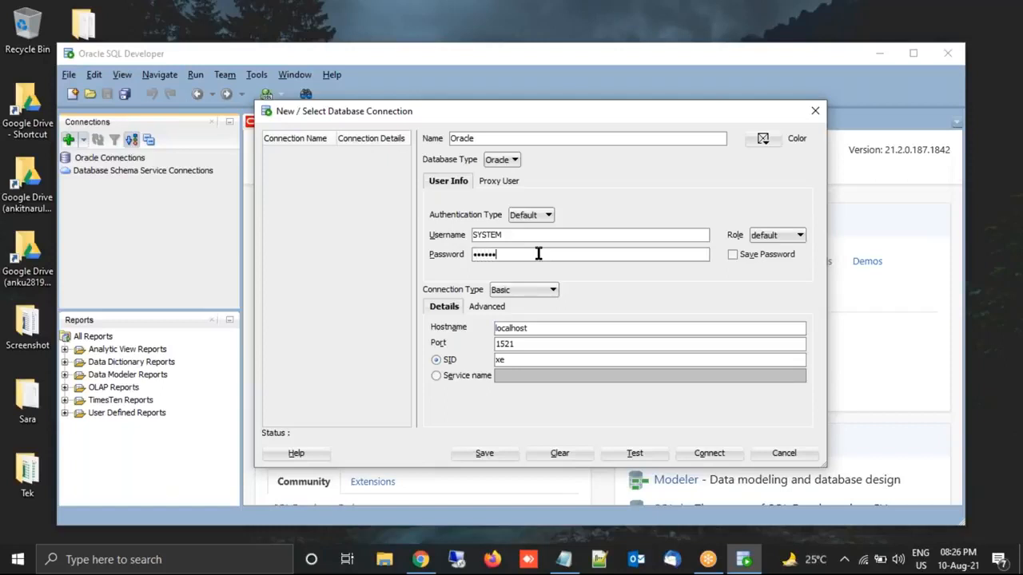
left_click(656, 454)
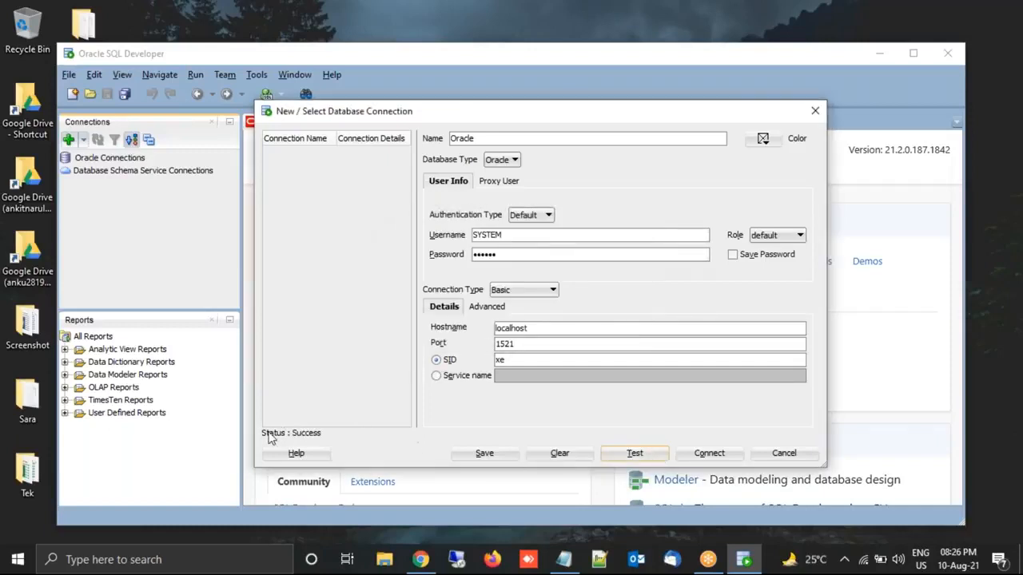
left_click(927, 7)
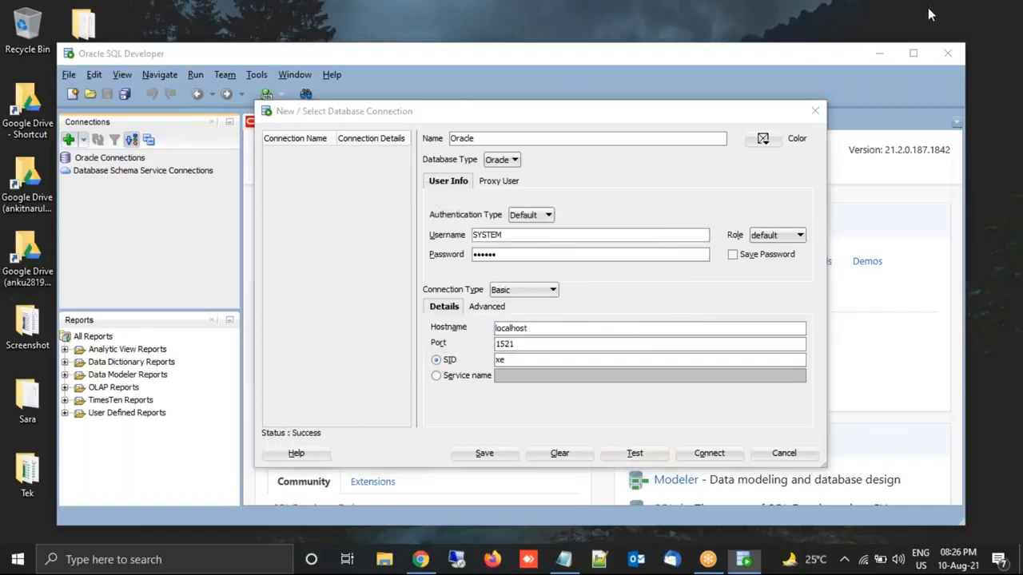
mouse_move(336, 420)
left_mouse_down()
mouse_move(286, 407)
mouse_move(326, 449)
mouse_move(332, 418)
left_mouse_up()
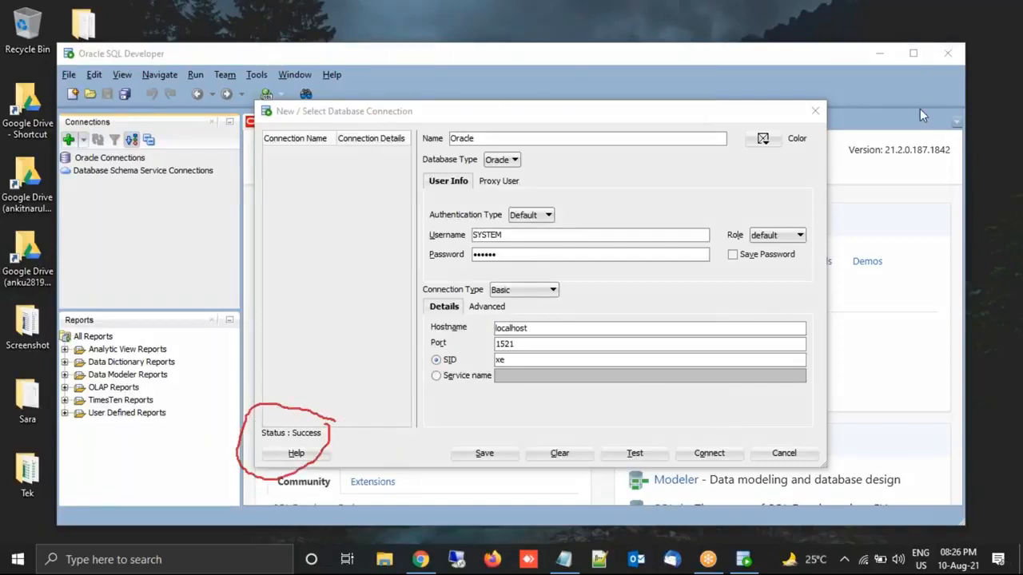
left_click(903, 13)
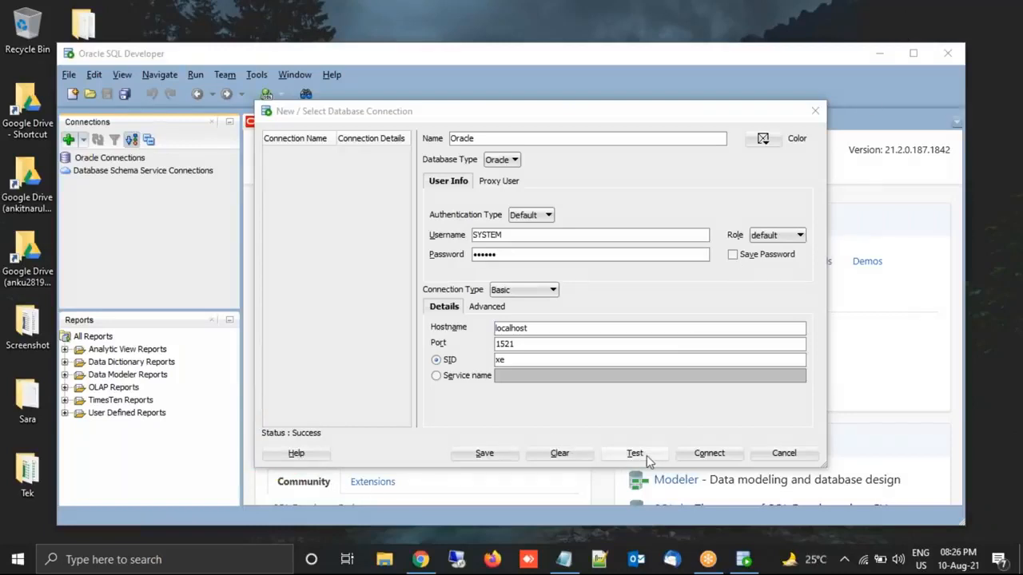
- Save the connection and connect with the SYSTEM password to open its worksheet
left_click(484, 453)
left_click(703, 455)
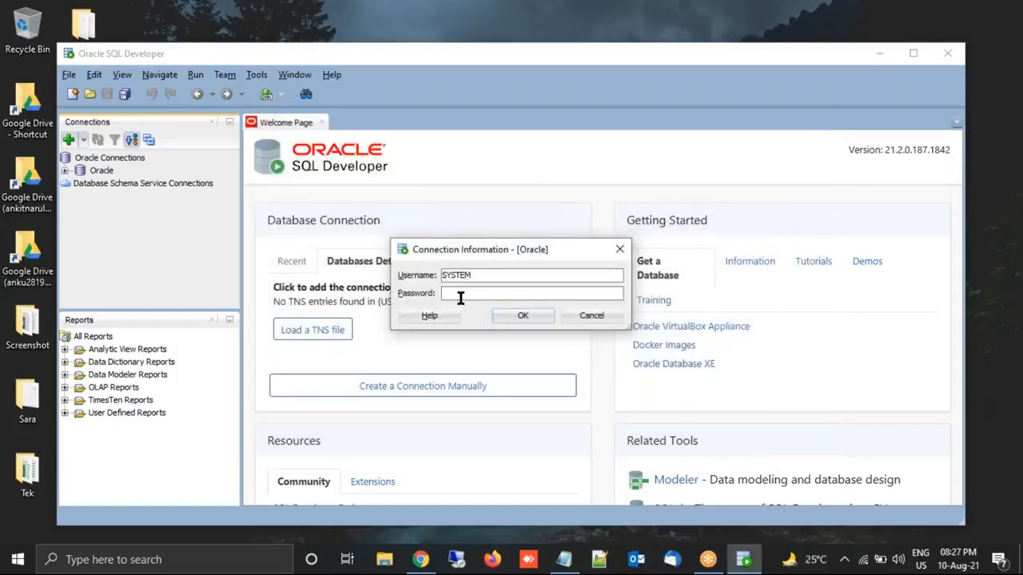
key("Return")
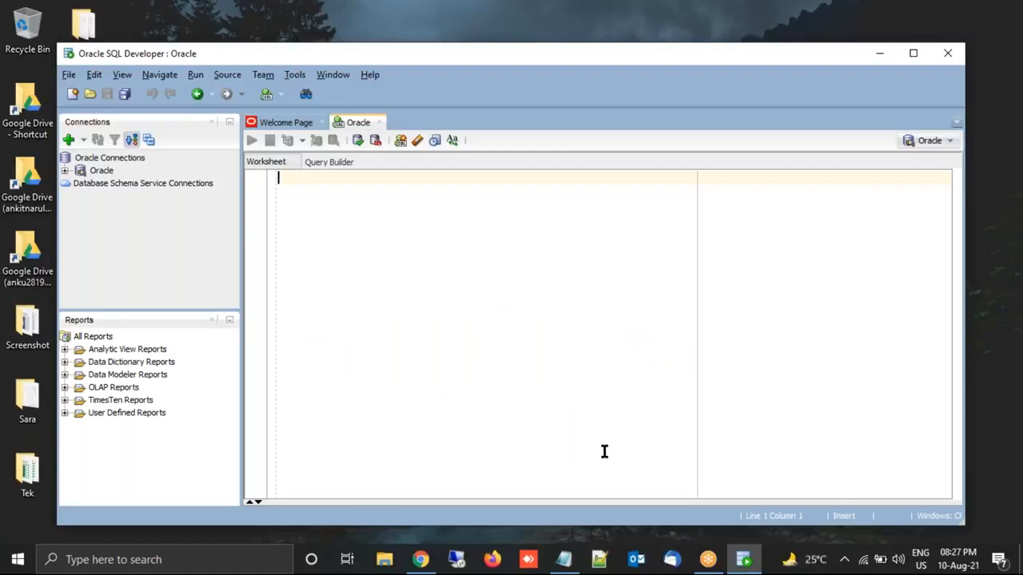
- Copy the SQL Script link line from the Install.txt notes
mouse_move(416, 566)
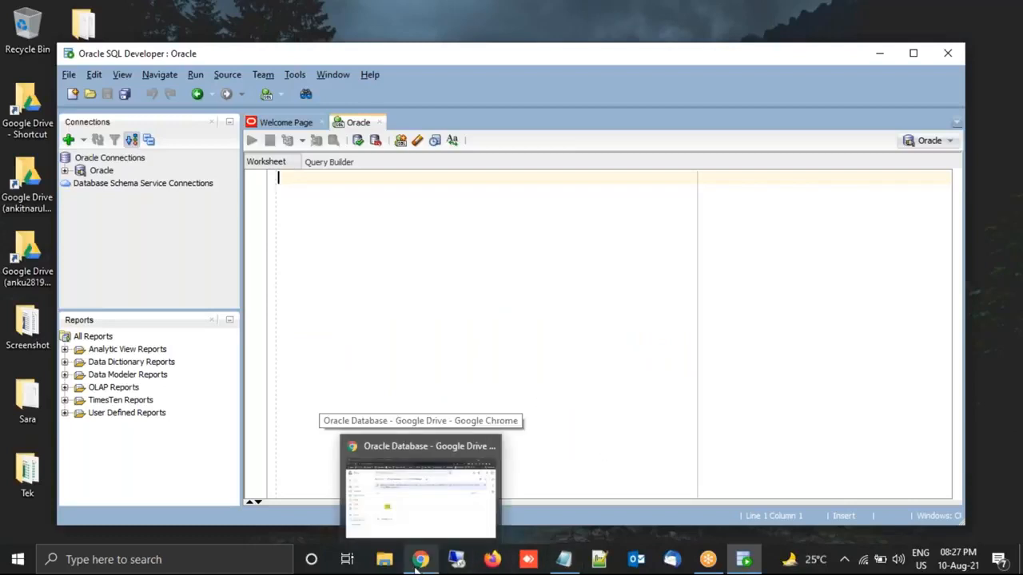
left_click(417, 561)
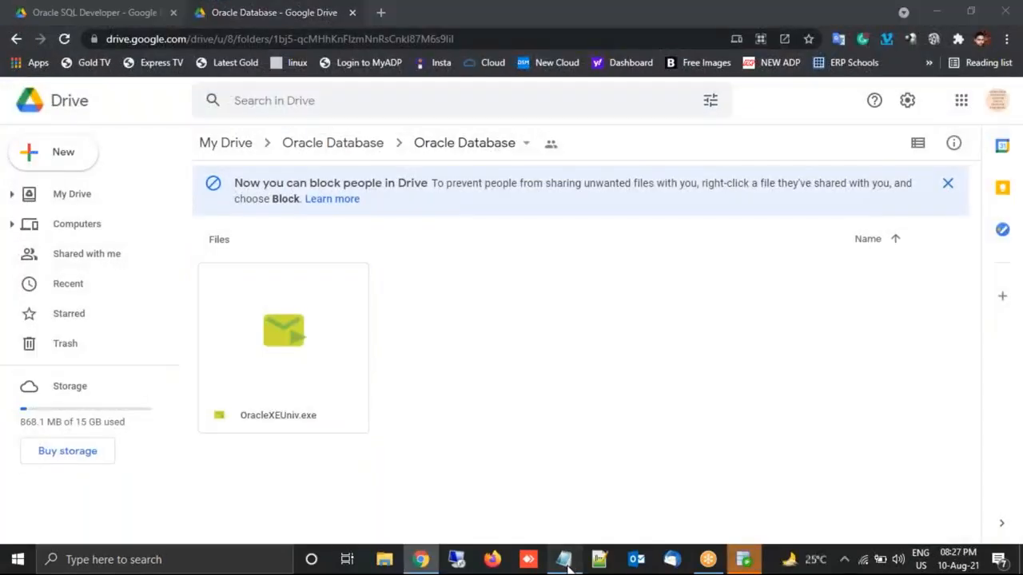
left_click(564, 561)
key("Down")
key("Down")
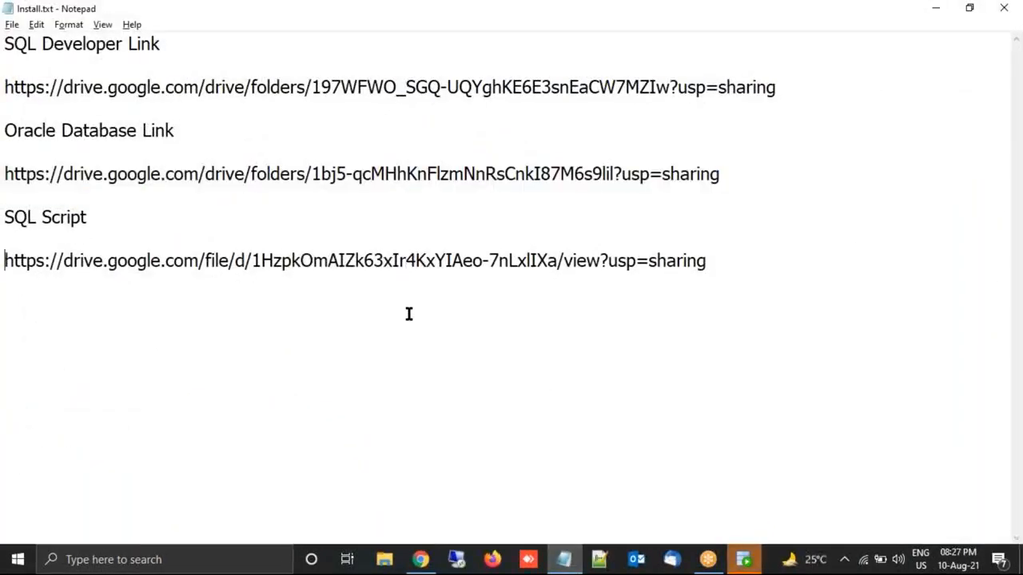
key("shift+End")
key("alt+Tab")
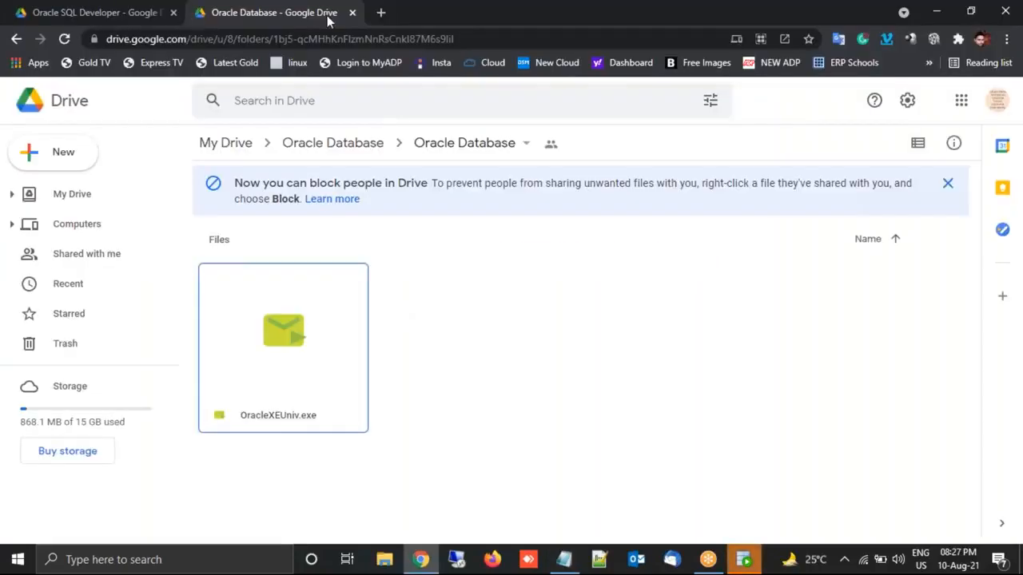
- Load the SQL Script link in a new Chrome tab to view SQL_SCRIPT.txt, then show the desktop
left_click(379, 13)
key("Return")
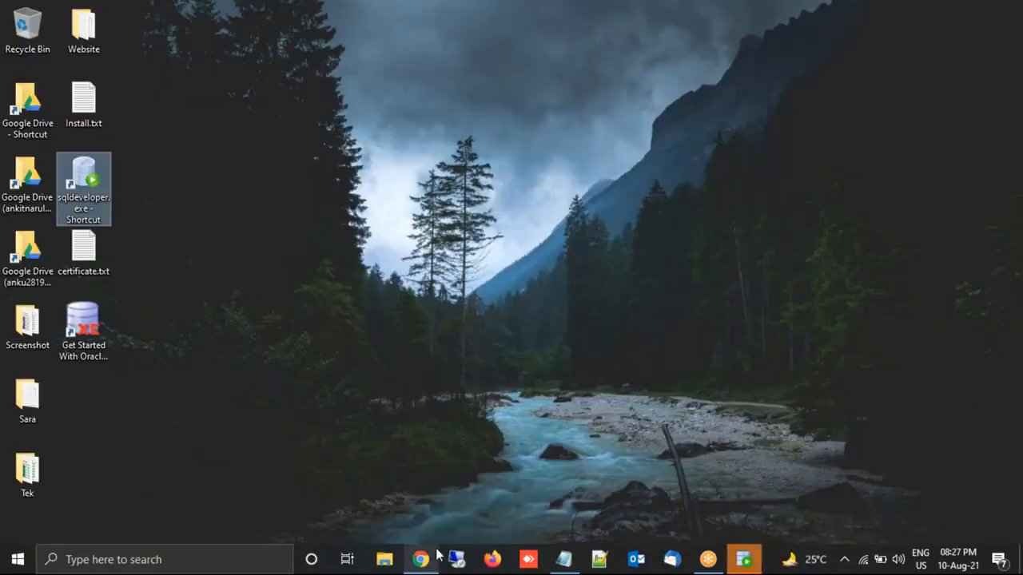
mouse_move(420, 557)
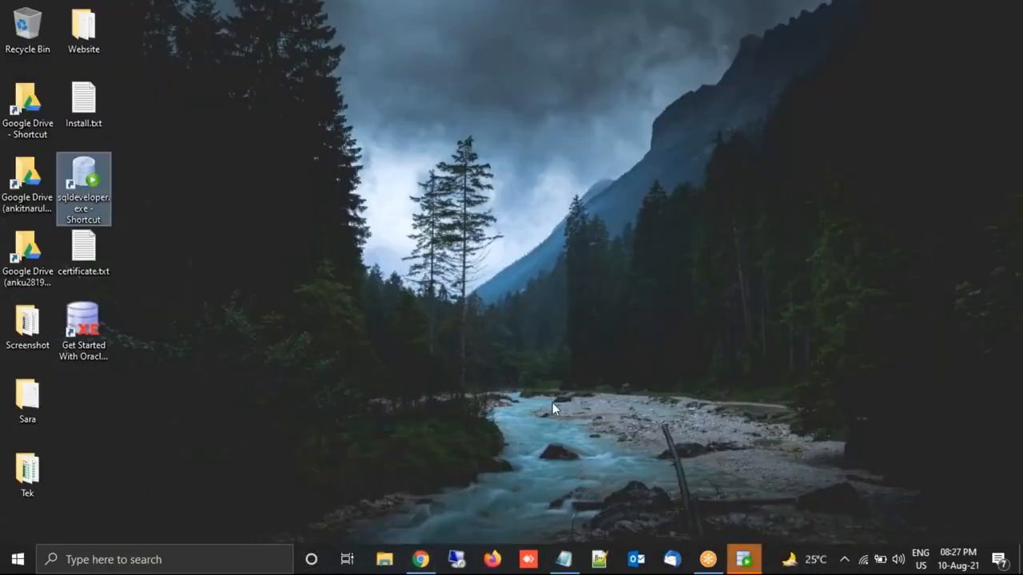
left_click(420, 559)
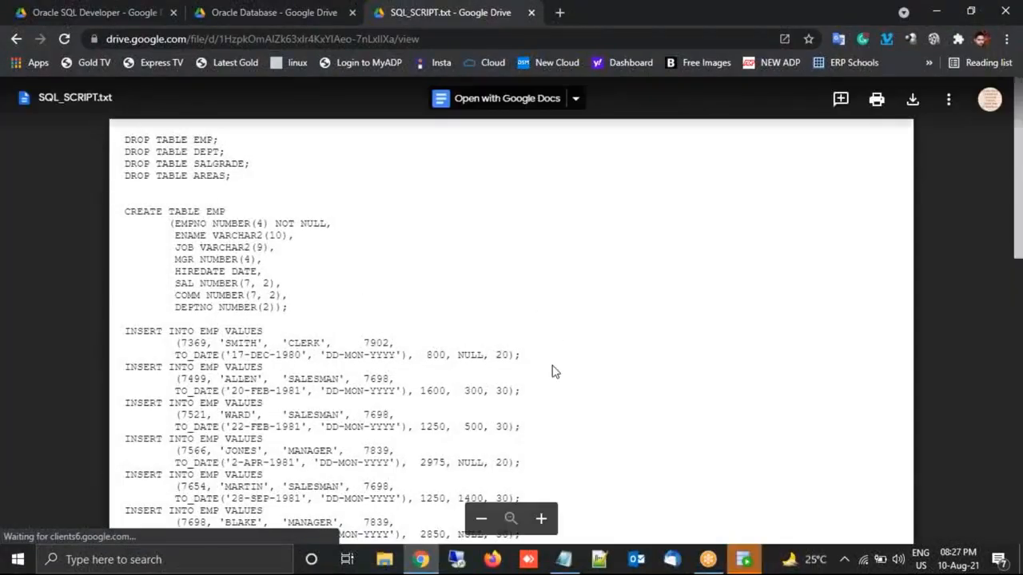
key("super+d")
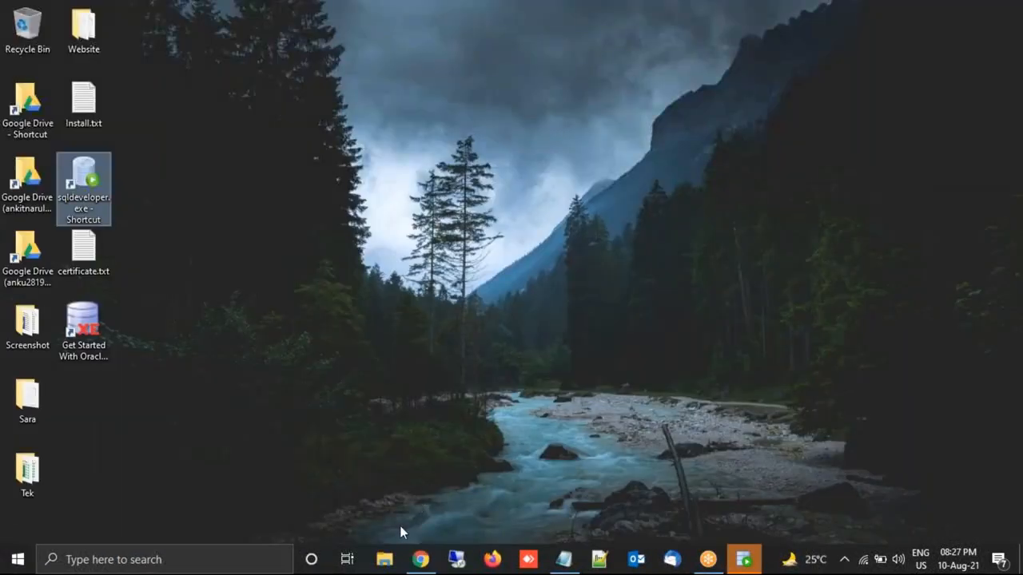
- Browse File Explorer to the OS (C:) drive and select SQL_SCRIPT.txt
left_click(385, 560)
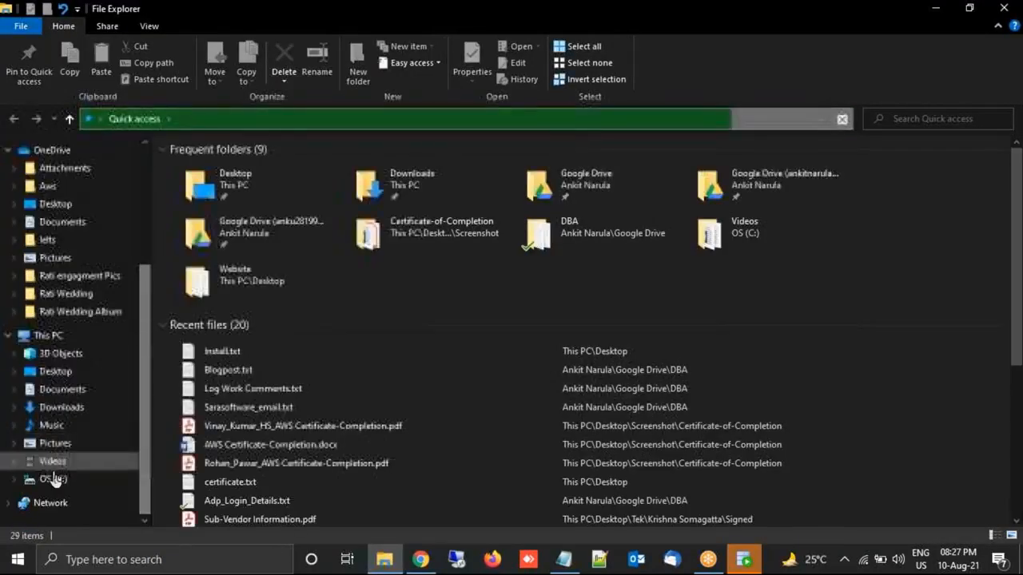
left_click(51, 480)
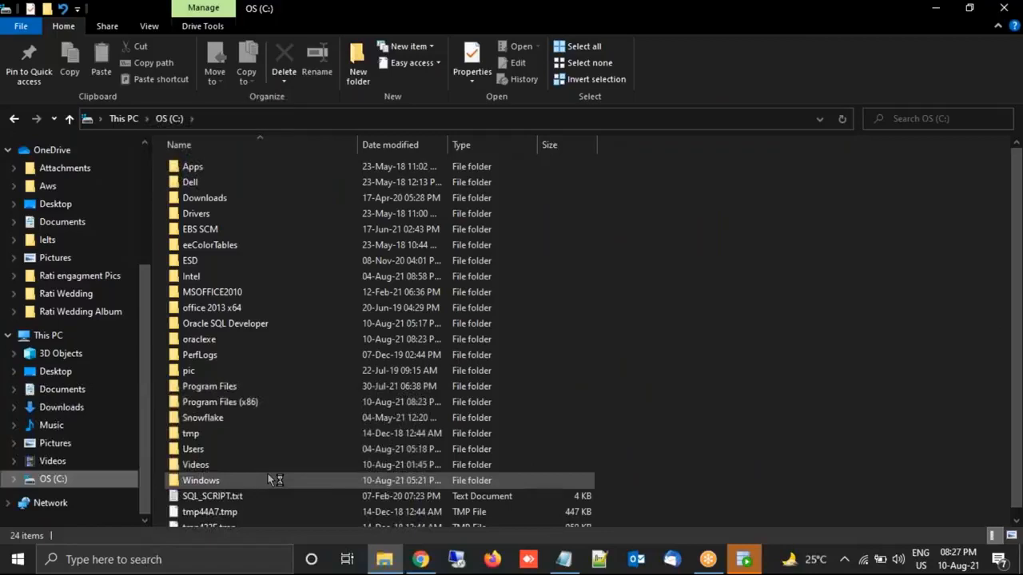
left_click(279, 512)
left_click(209, 496)
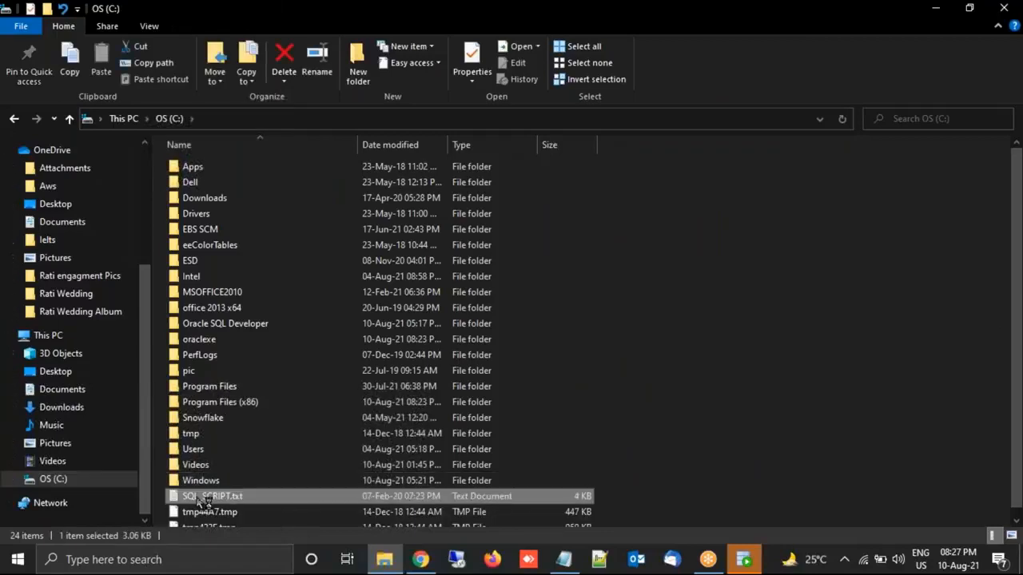
key("F2")
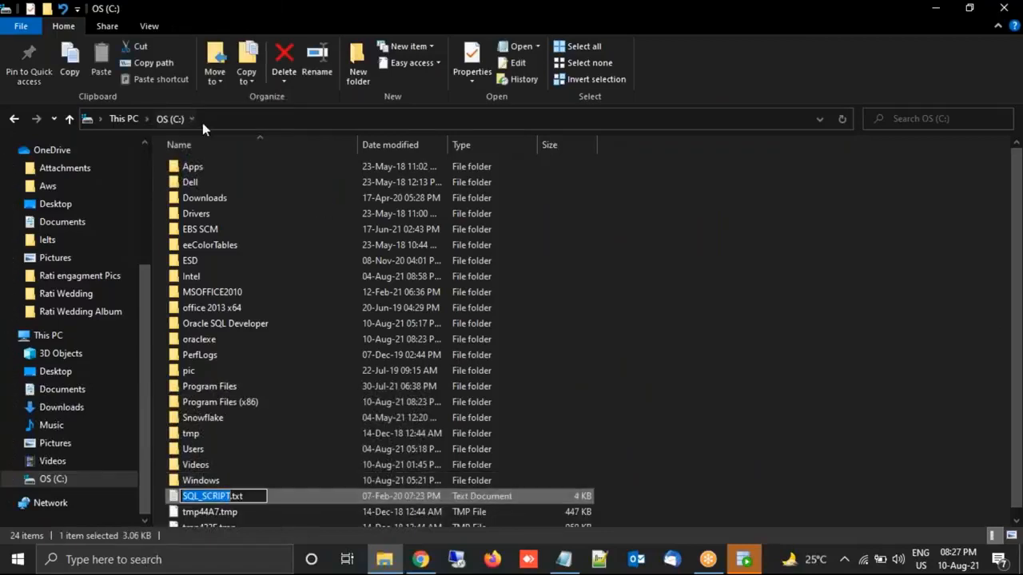
- Copy the C:\ path from the address bar onto a new line in Install.txt
left_click(203, 122)
key("ctrl+a")
key("ctrl+c")
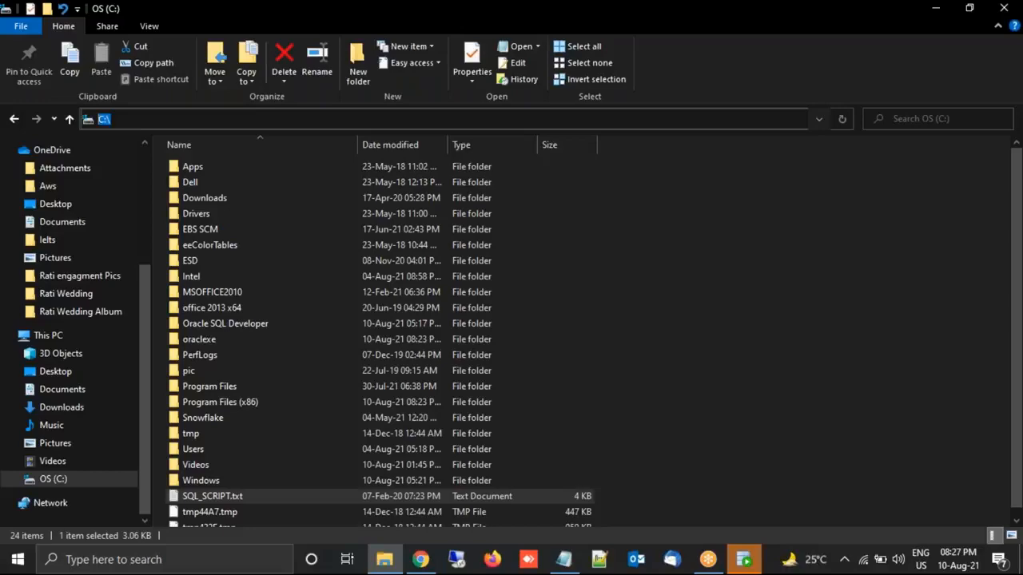
key("alt+Tab")
key("Return")
key("Return")
key("ctrl+v")
key("alt+Tab")
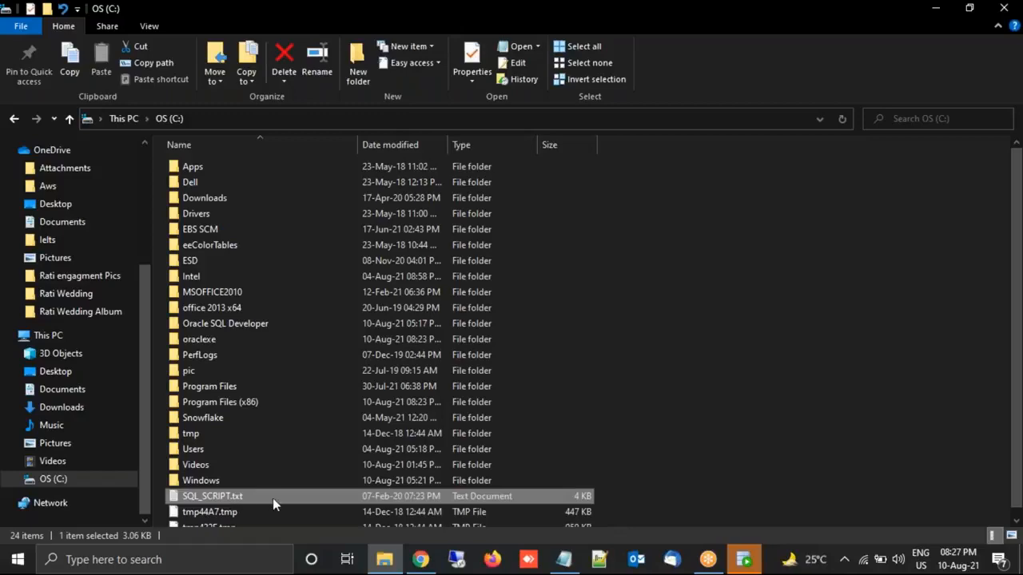
key("F2")
- Build the line @C:\SQL_SCRIPT.txt in Install.txt from the copied file name
key("ctrl+c")
key("alt+Tab")
key("ctrl+v")
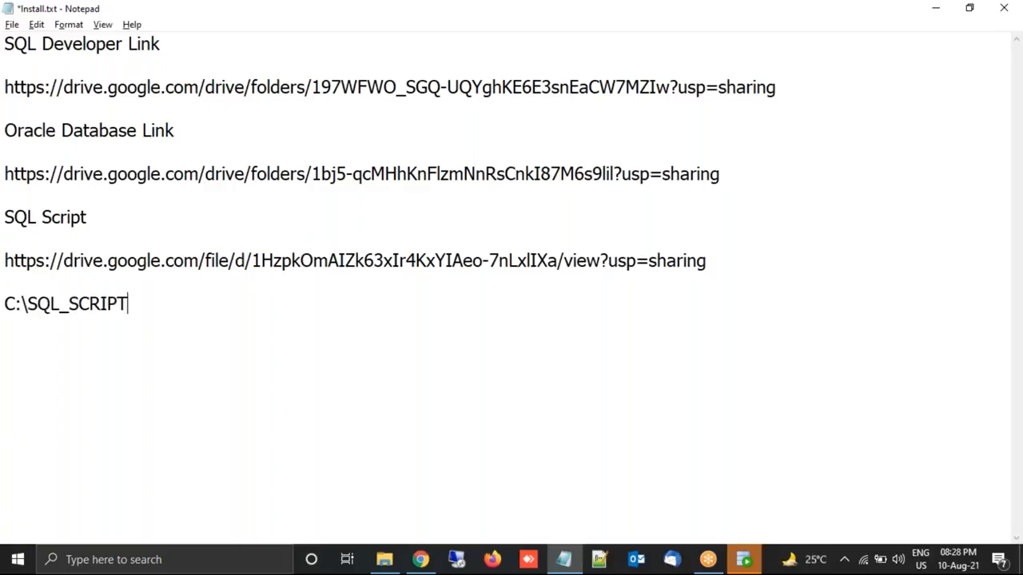
type(".txt")
key("Home")
type("@")
- Copy the @C:\SQL_SCRIPT.txt line into the SQL Developer worksheet
key("Home")
key("shift+Right")
key("shift+Right")
key("shift+Right")
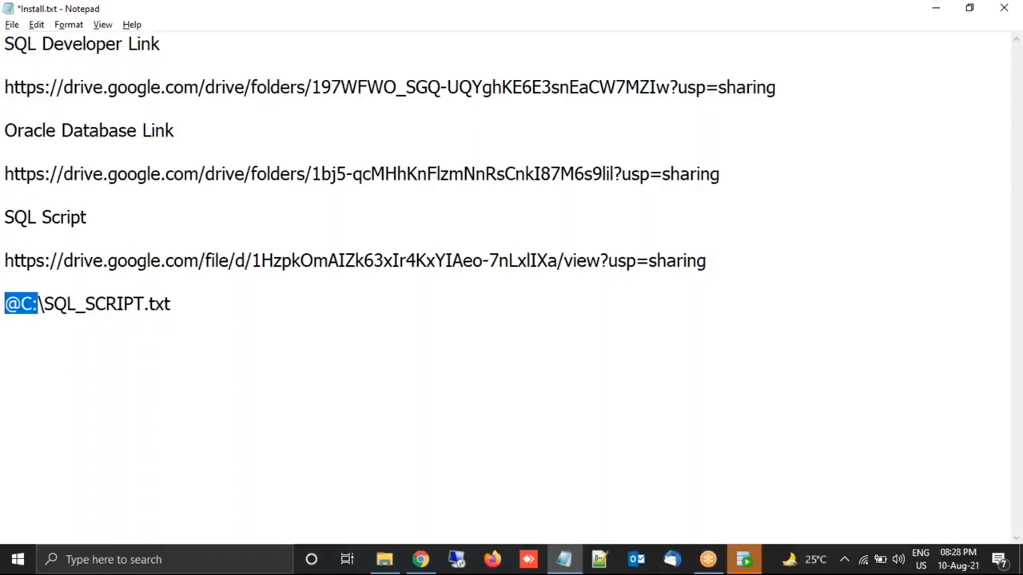
key("shift+End")
key("alt+Tab")
key("alt+Tab")
key("alt+Tab")
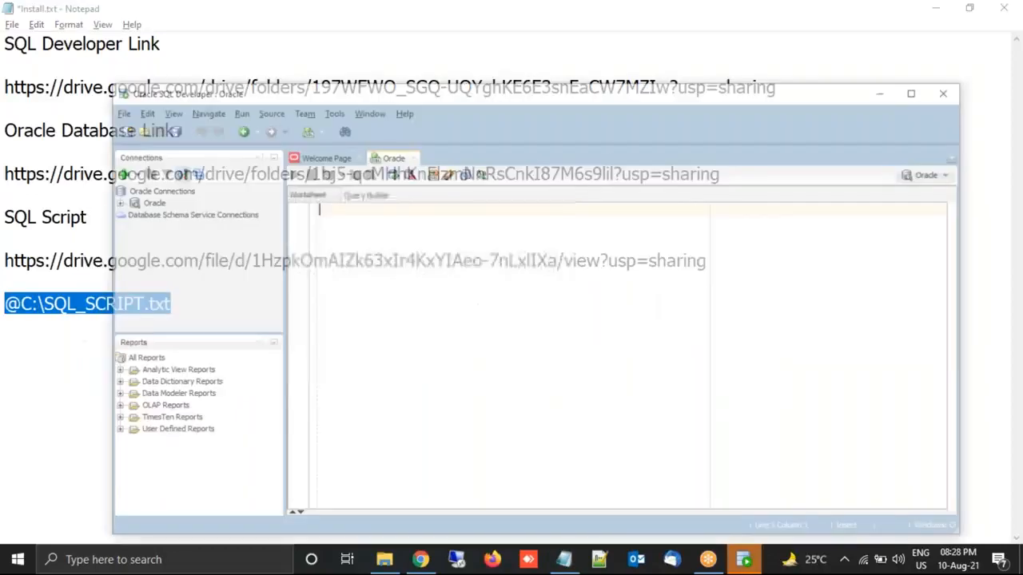
key("ctrl+v")
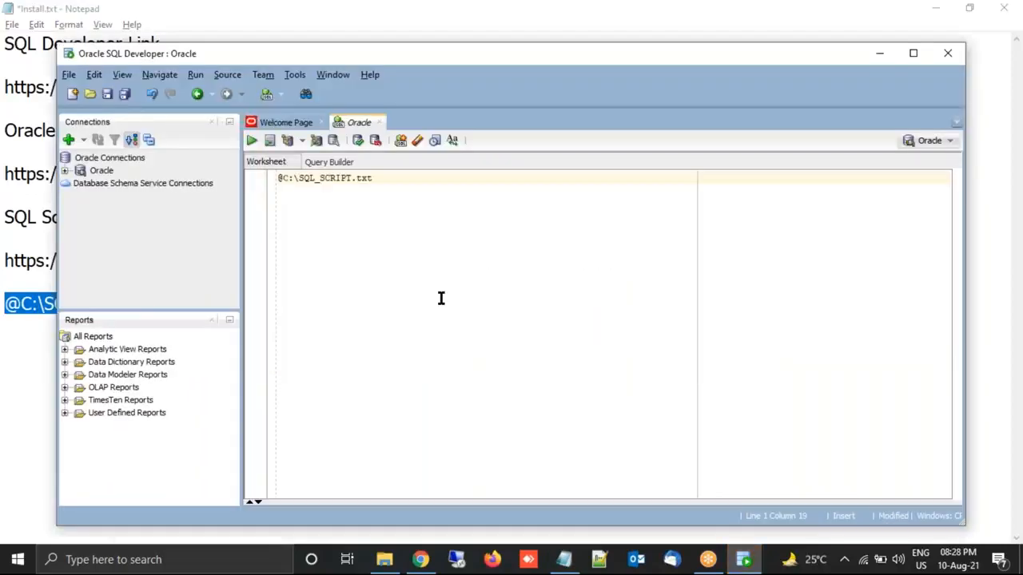
- Run @C:\SQL_SCRIPT.txt as a script and expand Oracle > Tables to reveal DEPT and EMP
left_click(254, 143)
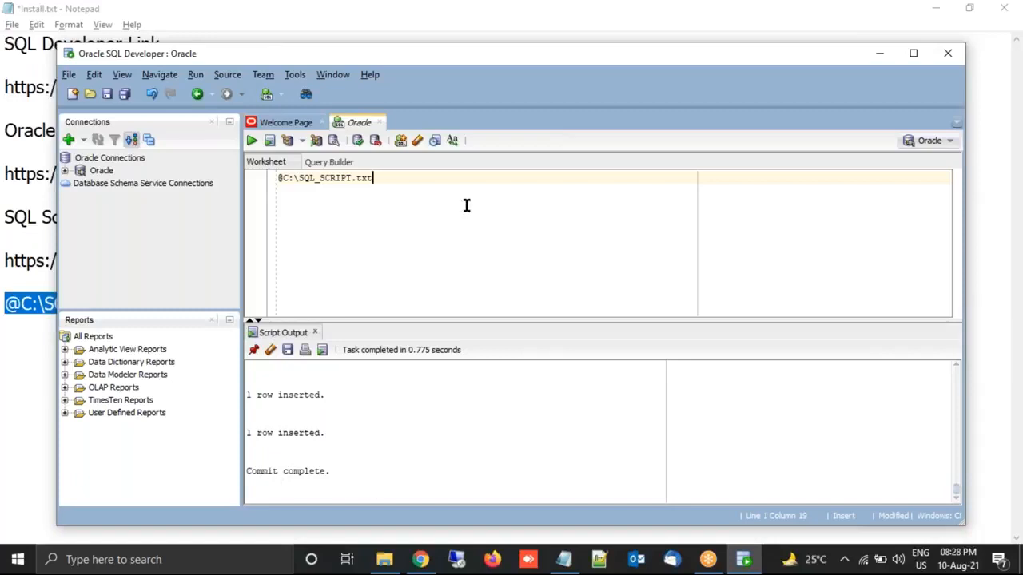
left_click(64, 171)
left_click(80, 184)
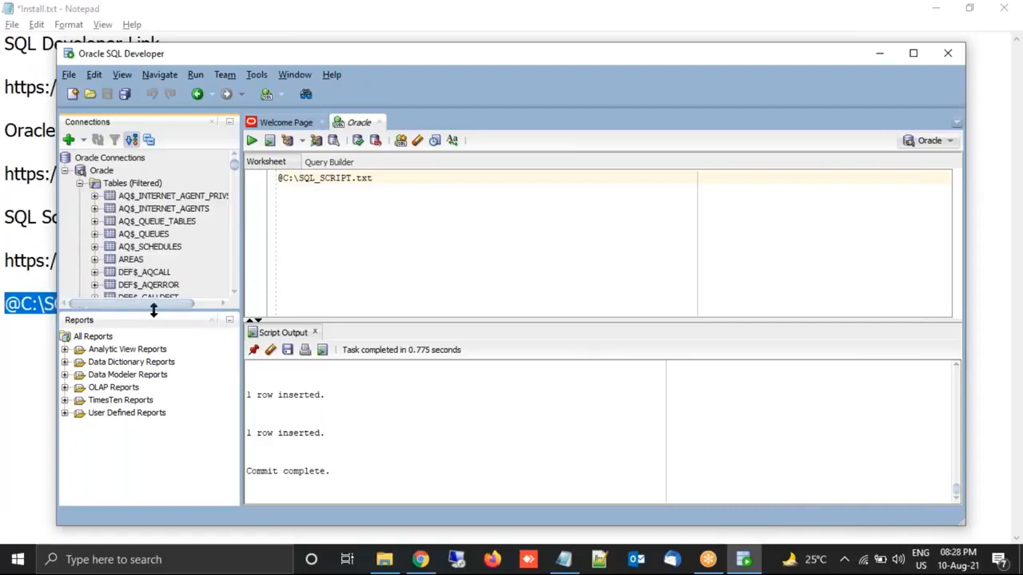
left_click_drag(152, 342, 152, 394)
mouse_move(239, 177)
left_mouse_down()
mouse_move(235, 319)
mouse_move(235, 181)
left_mouse_up()
left_click(276, 221)
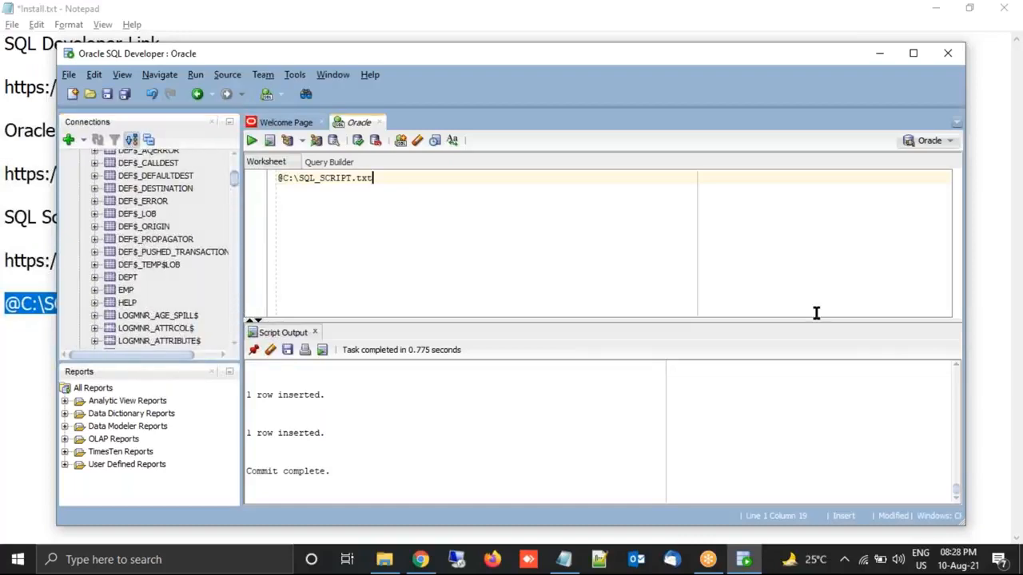